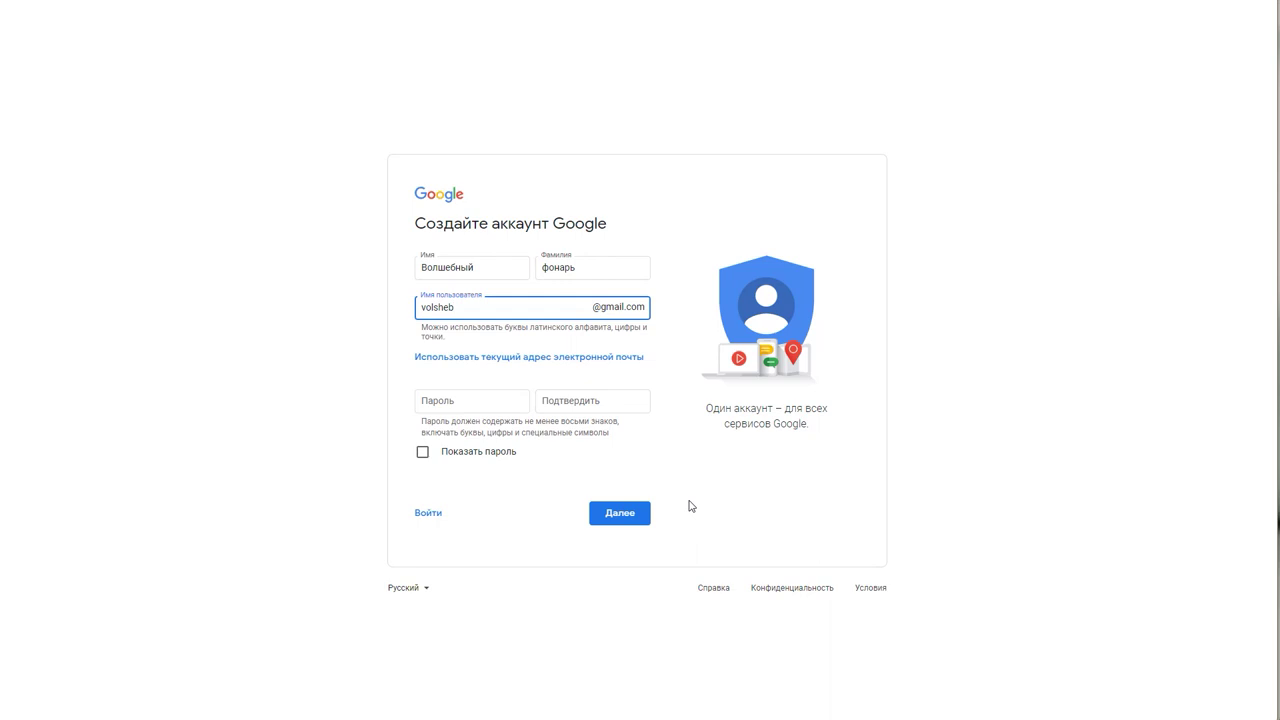
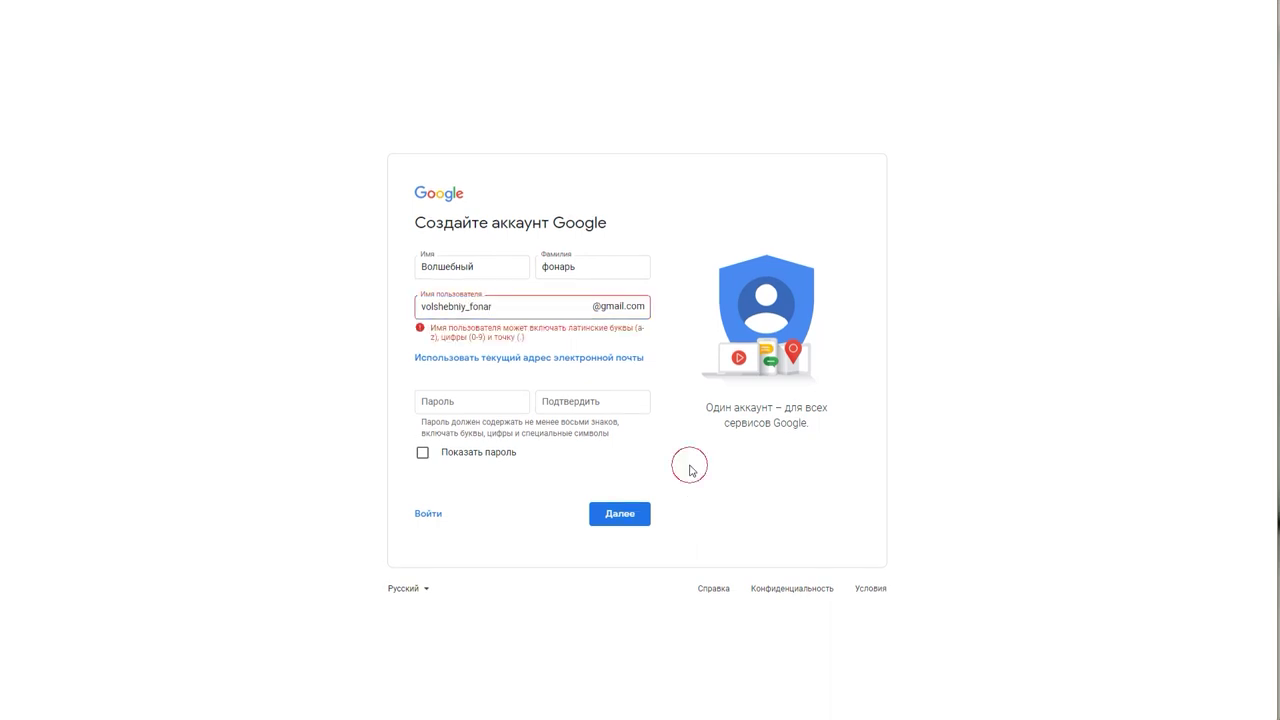
Step: Fix the username by replacing the invalid underscore with a dotted suffix so it is accepted
click(469, 307)
key(BackSpace)
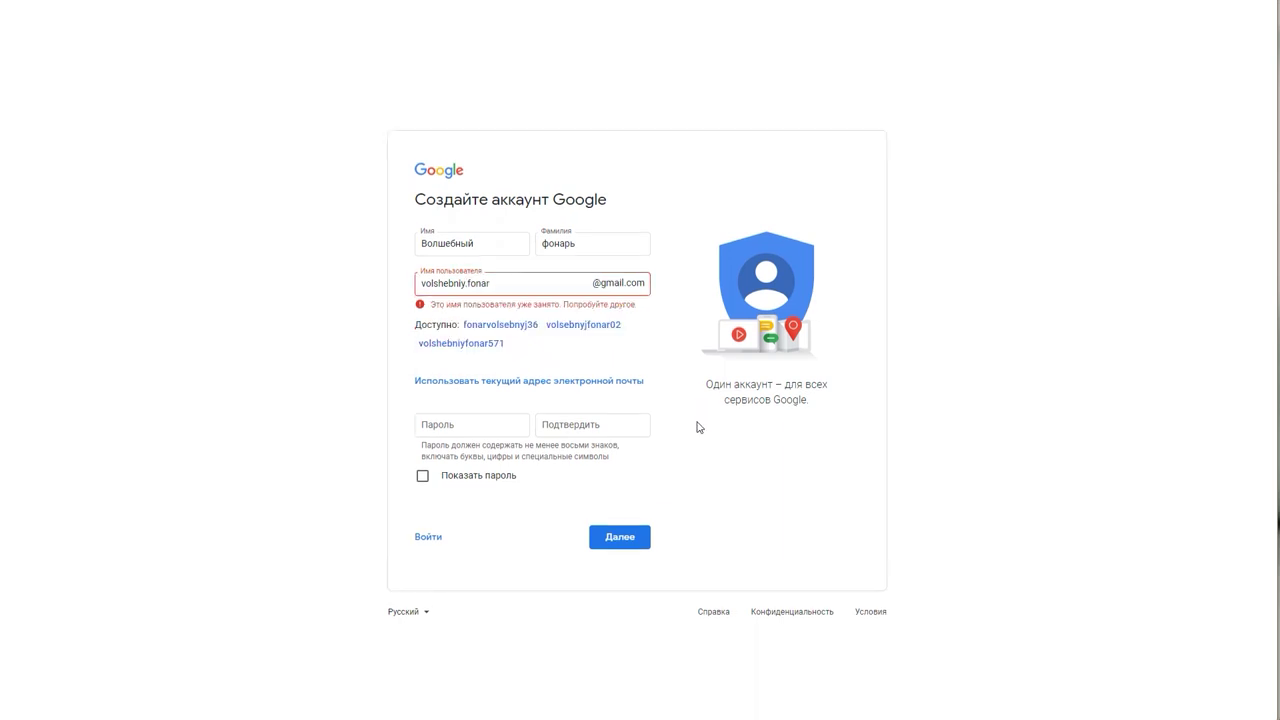
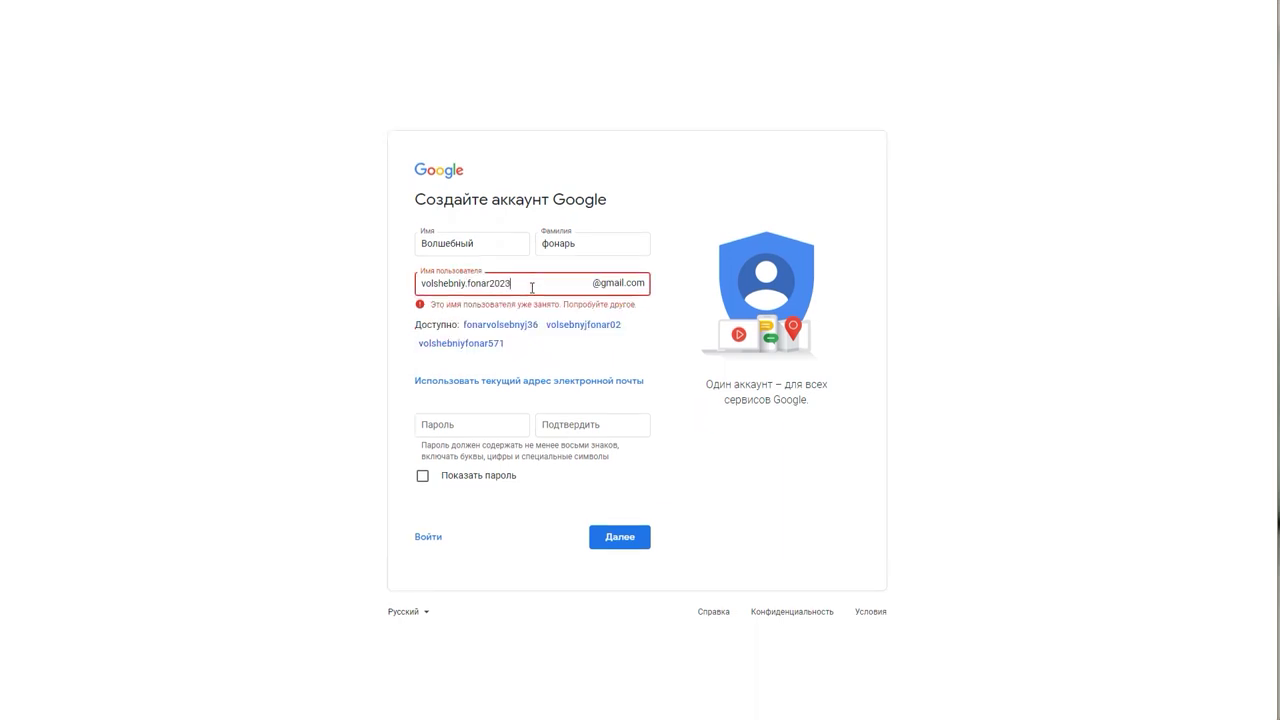
click(664, 370)
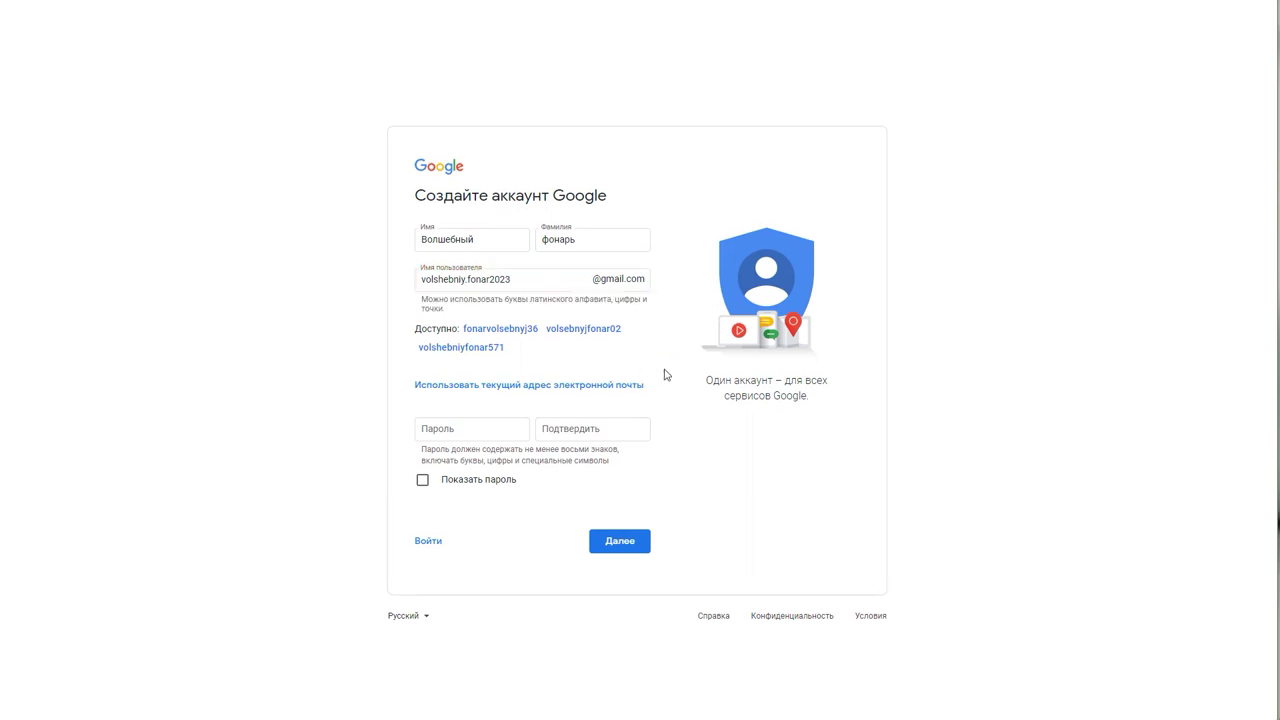
Step: Enter and confirm the account password, then submit the form
click(466, 428)
text(•••)
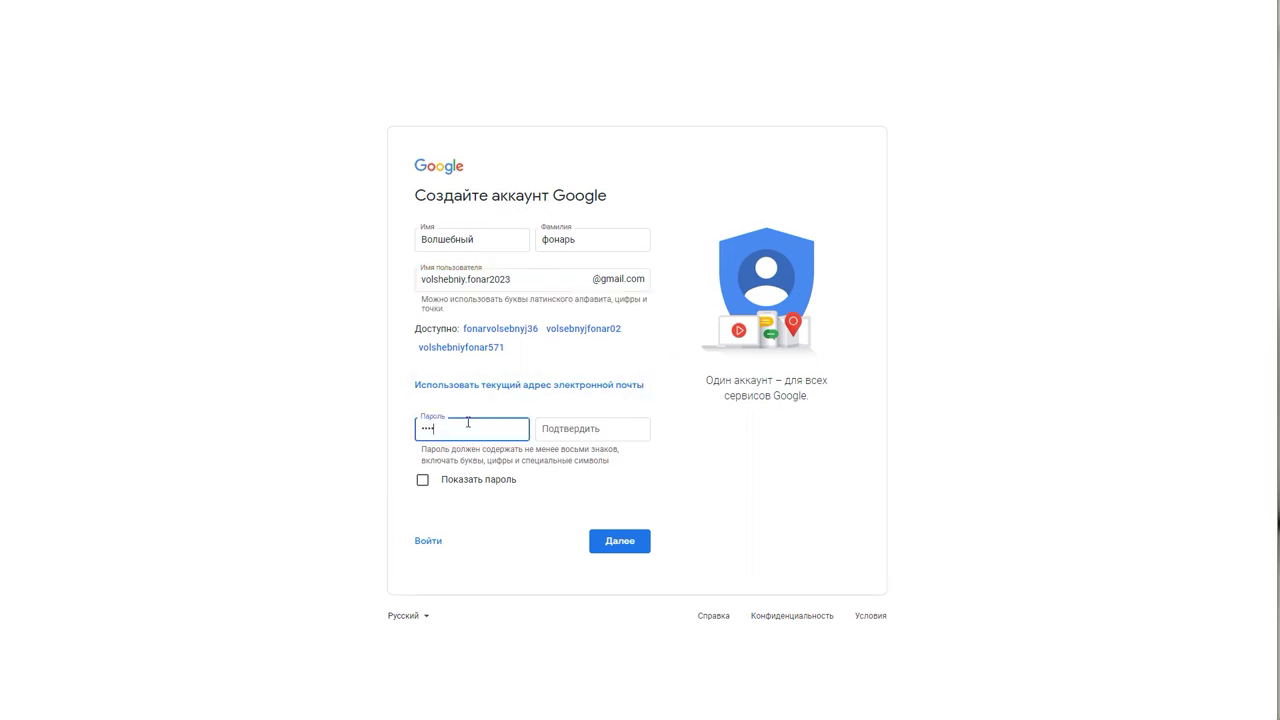
text(•••••)
key(Tab)
text(••••••••)
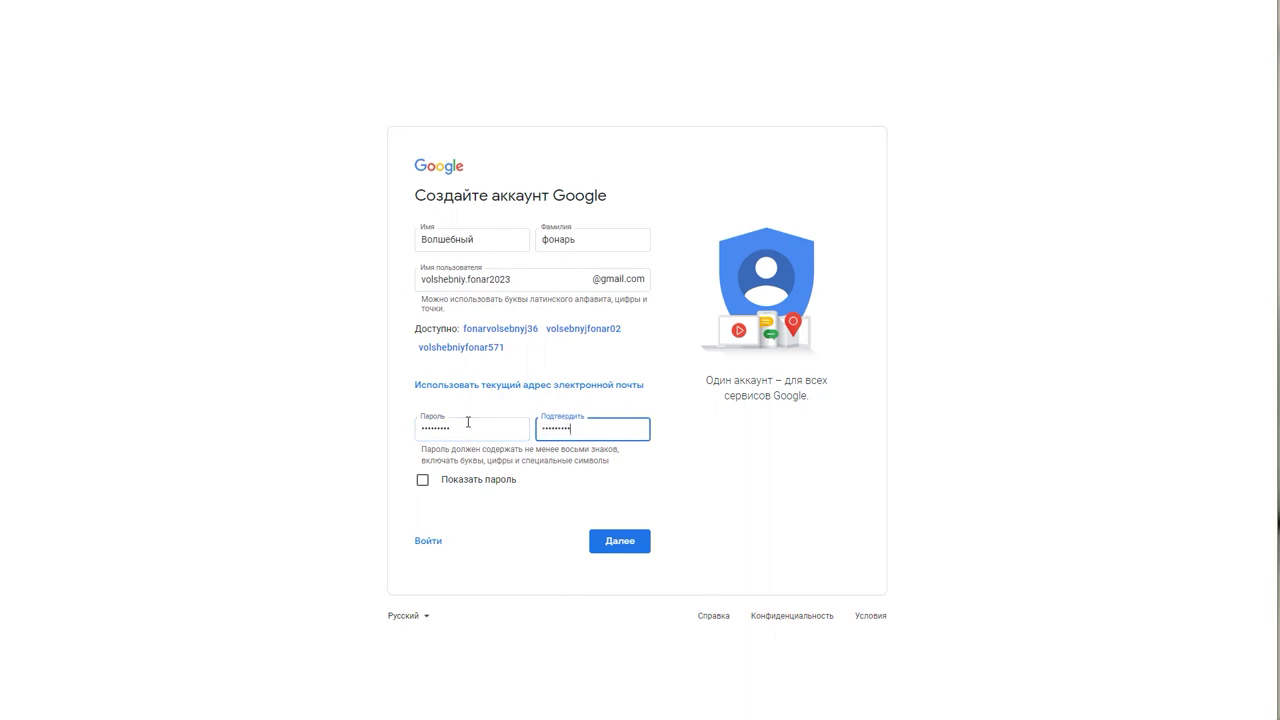
click(628, 541)
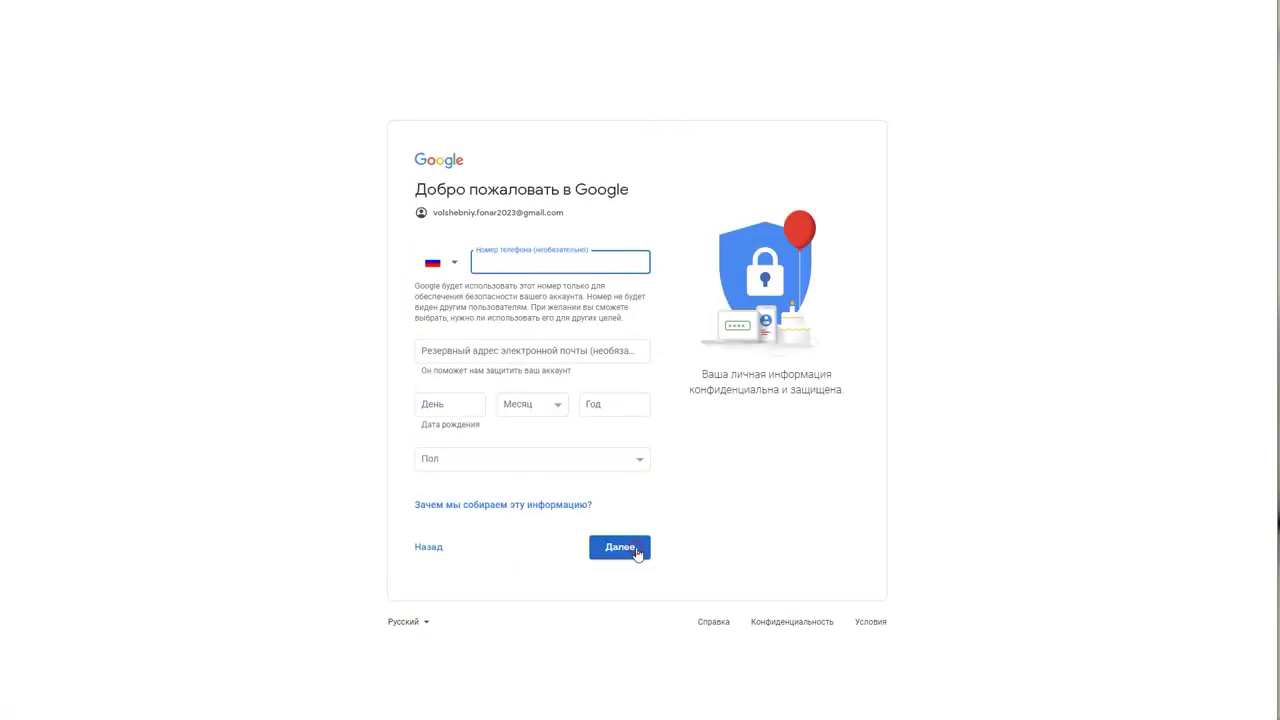
Step: Enter the birth date as 05 March (Март) 1990
click(637, 554)
click(435, 401)
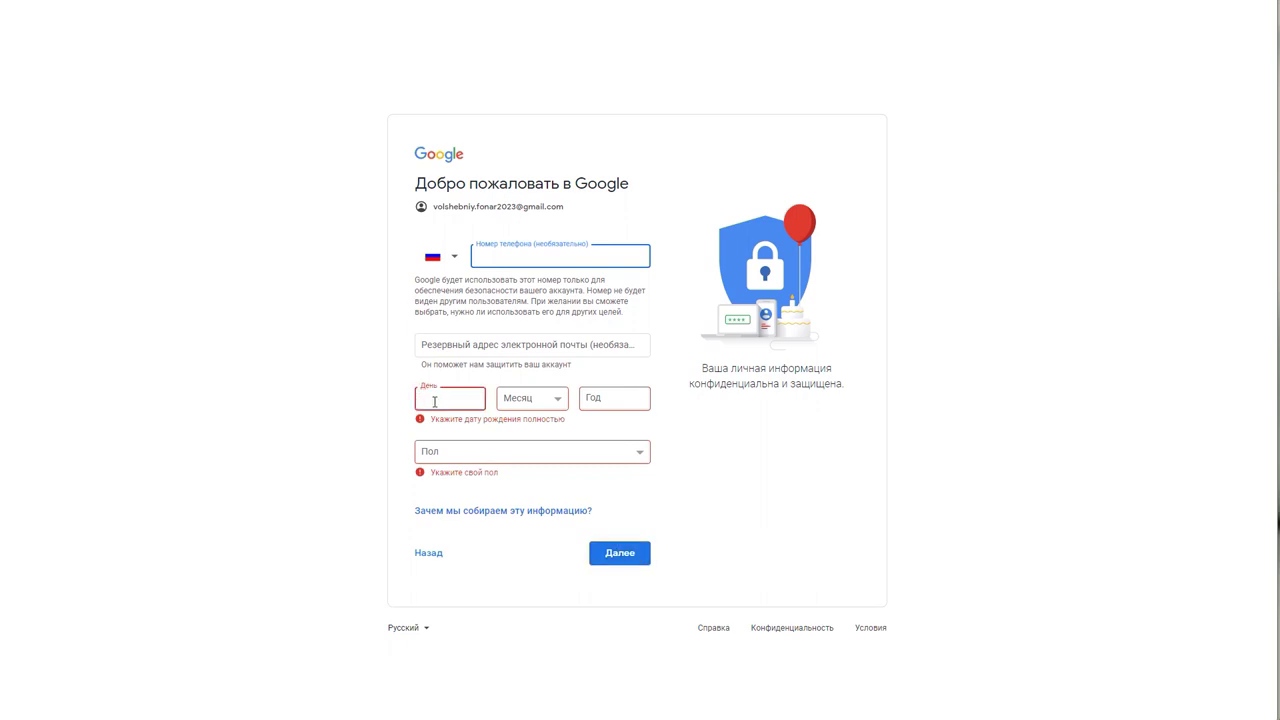
text(05)
key(Tab)
key(Down)
key(Down)
key(Down)
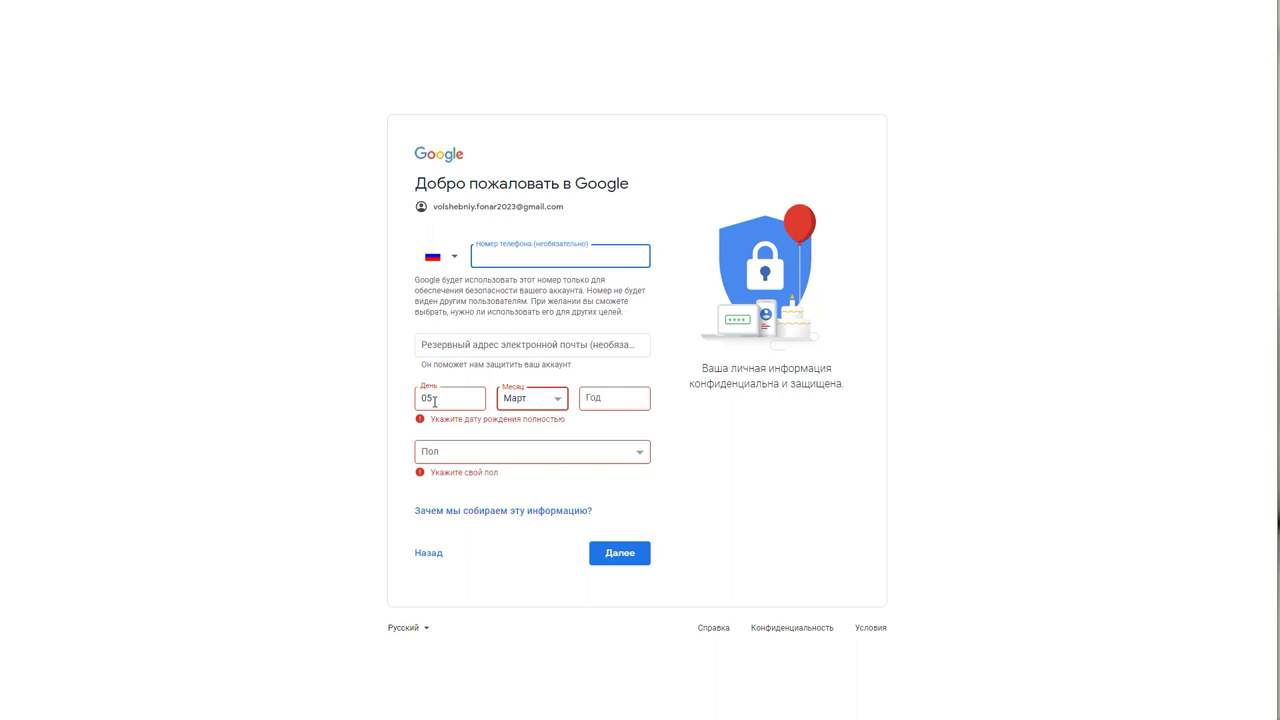
key(Tab)
text(1990)
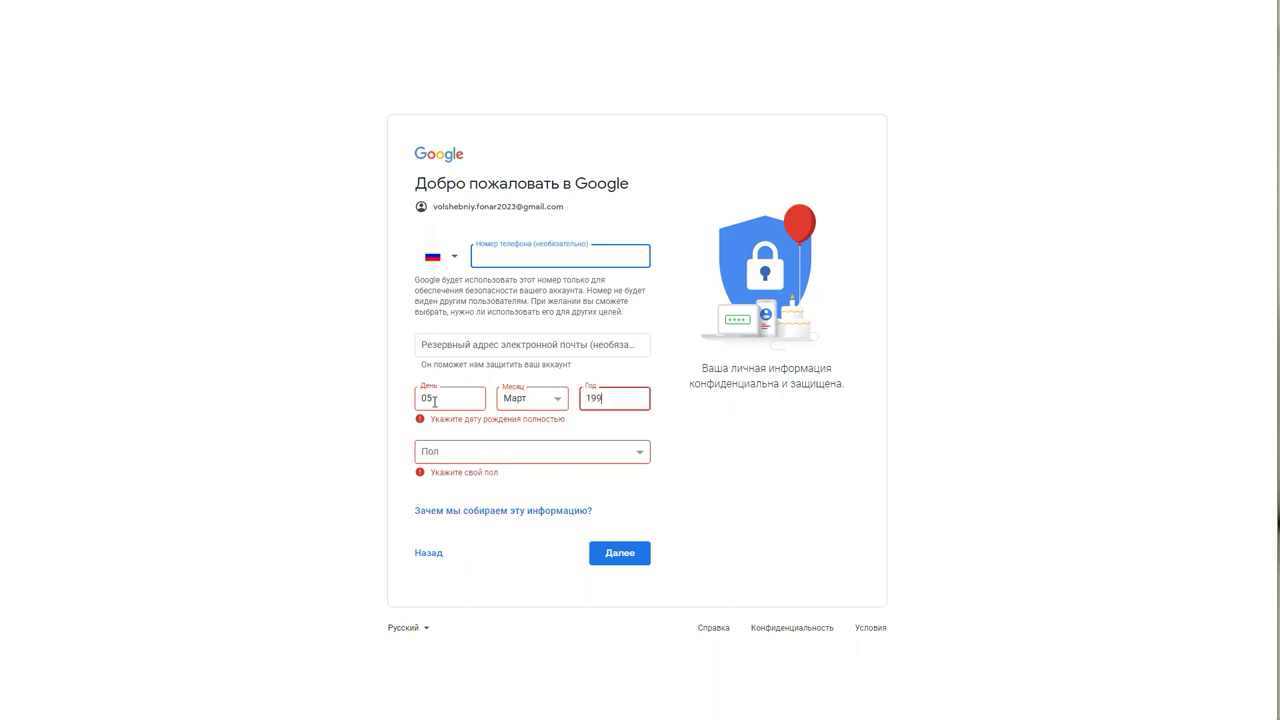
Step: Set gender to Не указан, submit, and accept the privacy terms to create the account
click(487, 455)
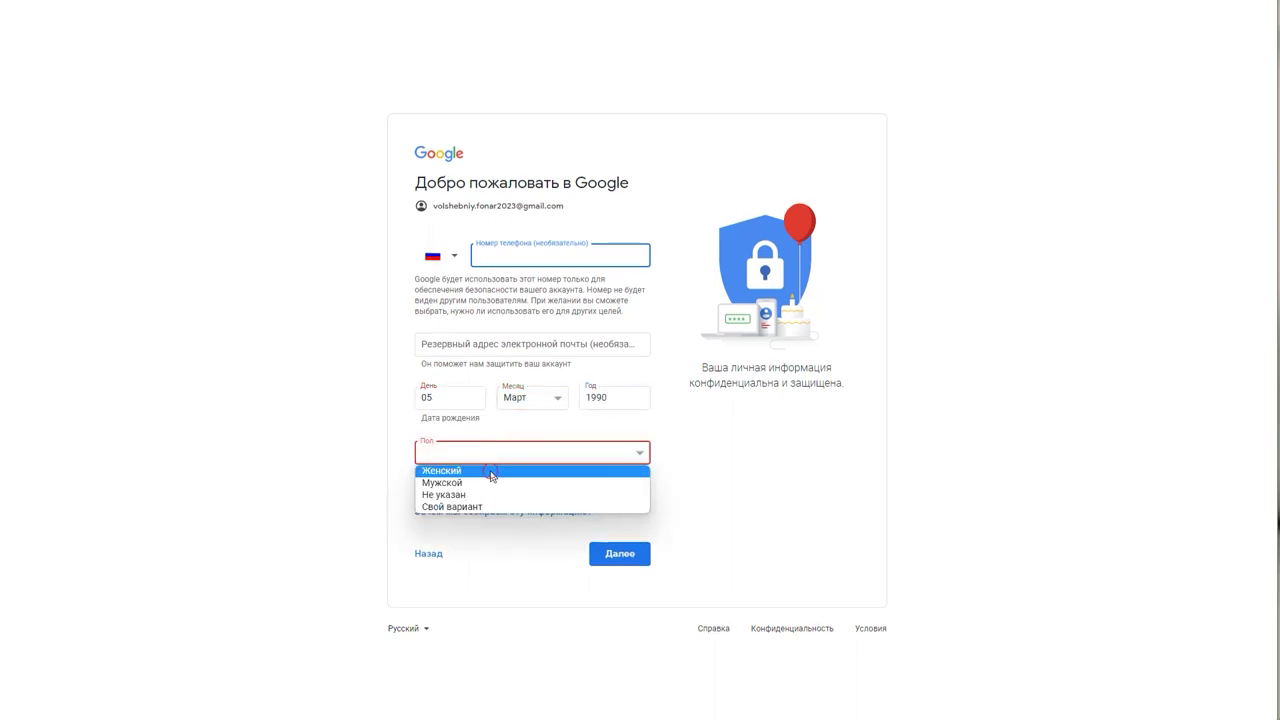
click(491, 472)
click(474, 452)
click(470, 501)
click(610, 548)
scroll(696, 527, down, 5)
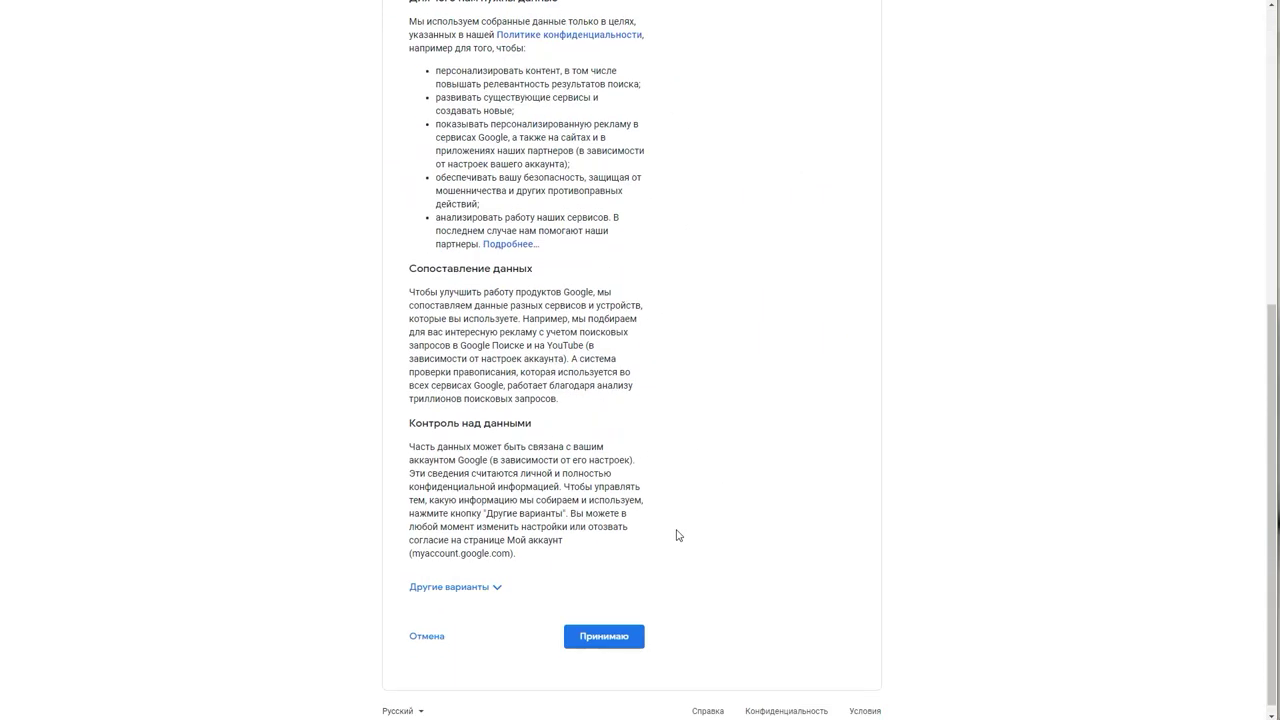
click(613, 640)
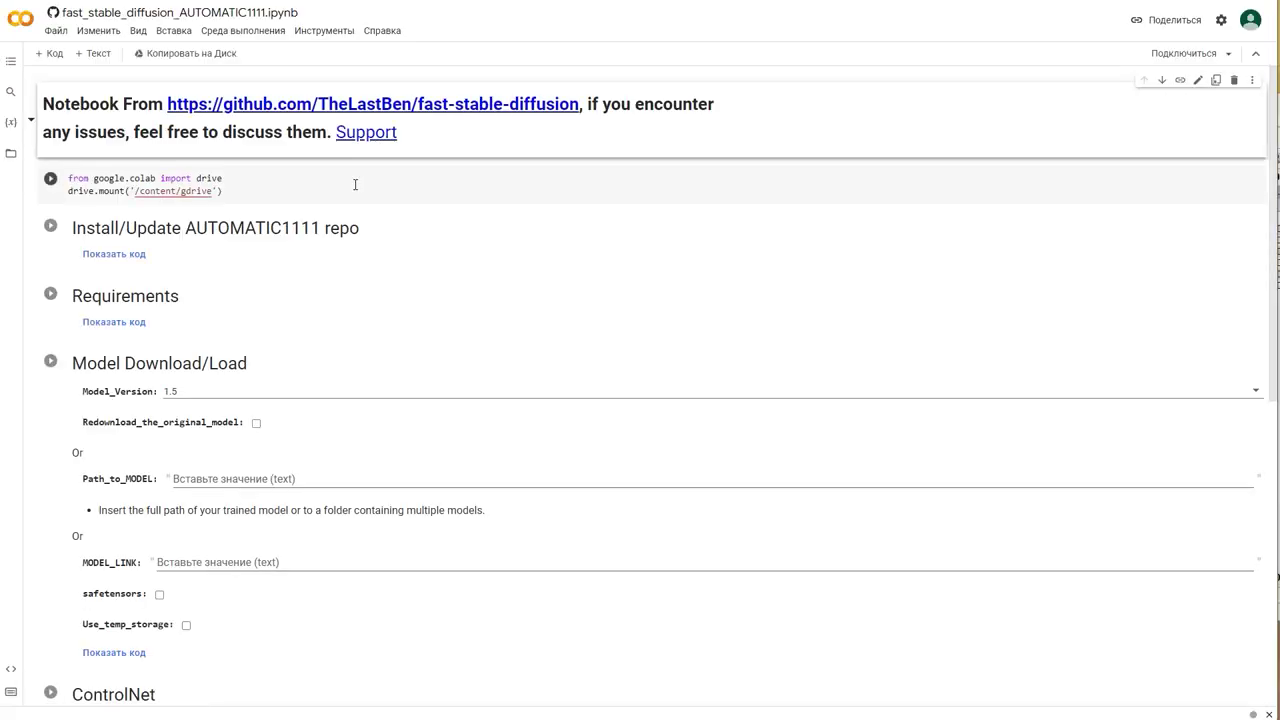
Step: Run the drive.mount cell despite the warning and pass the motorcycle image captcha
click(50, 179)
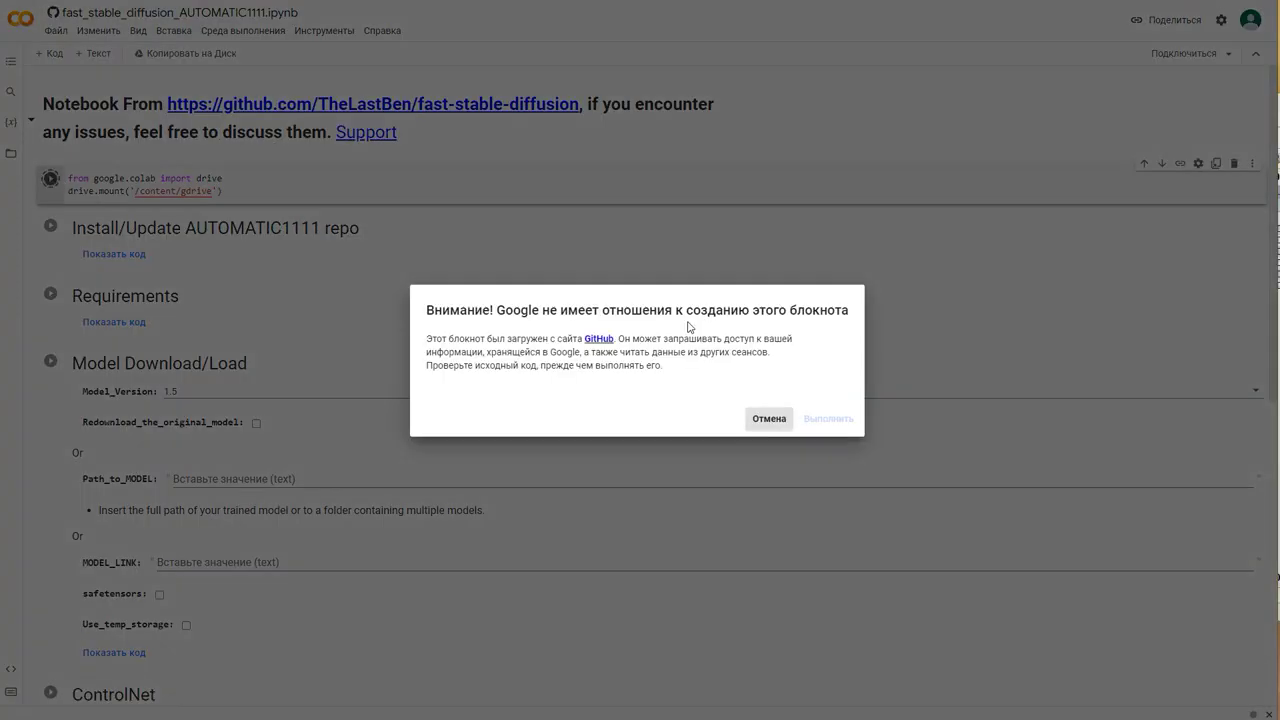
click(829, 419)
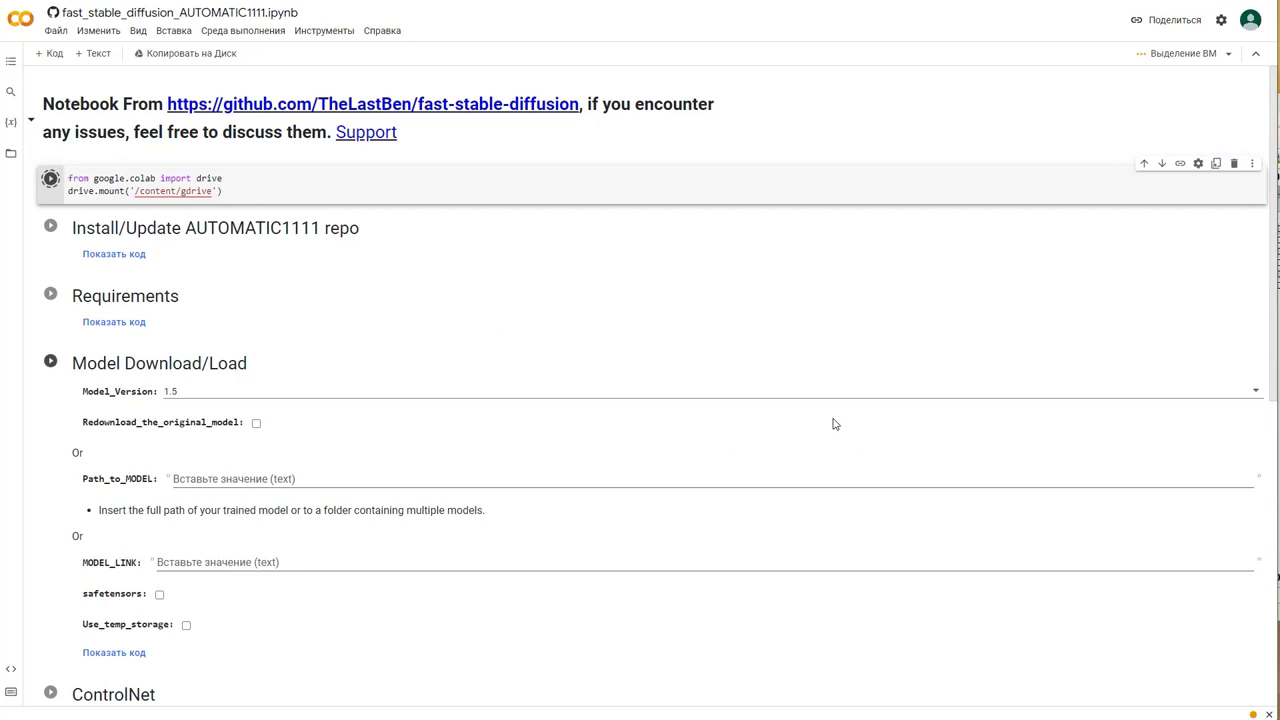
click(558, 384)
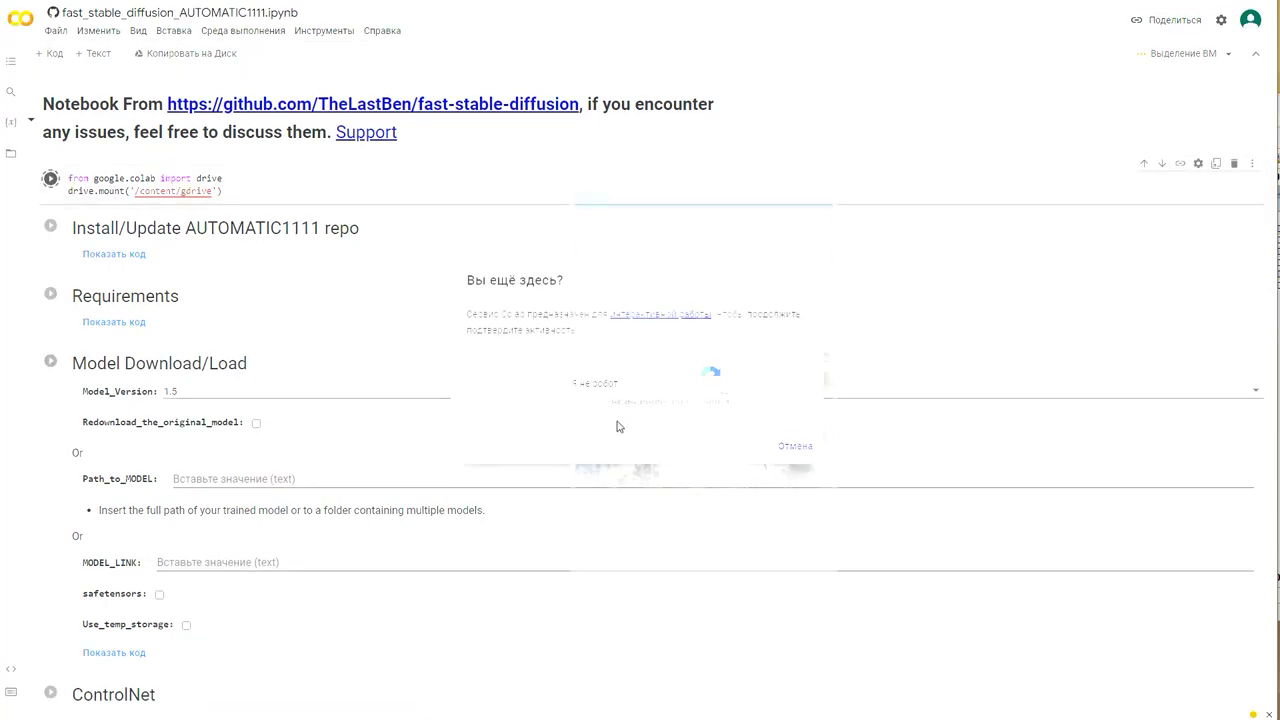
click(620, 405)
click(790, 402)
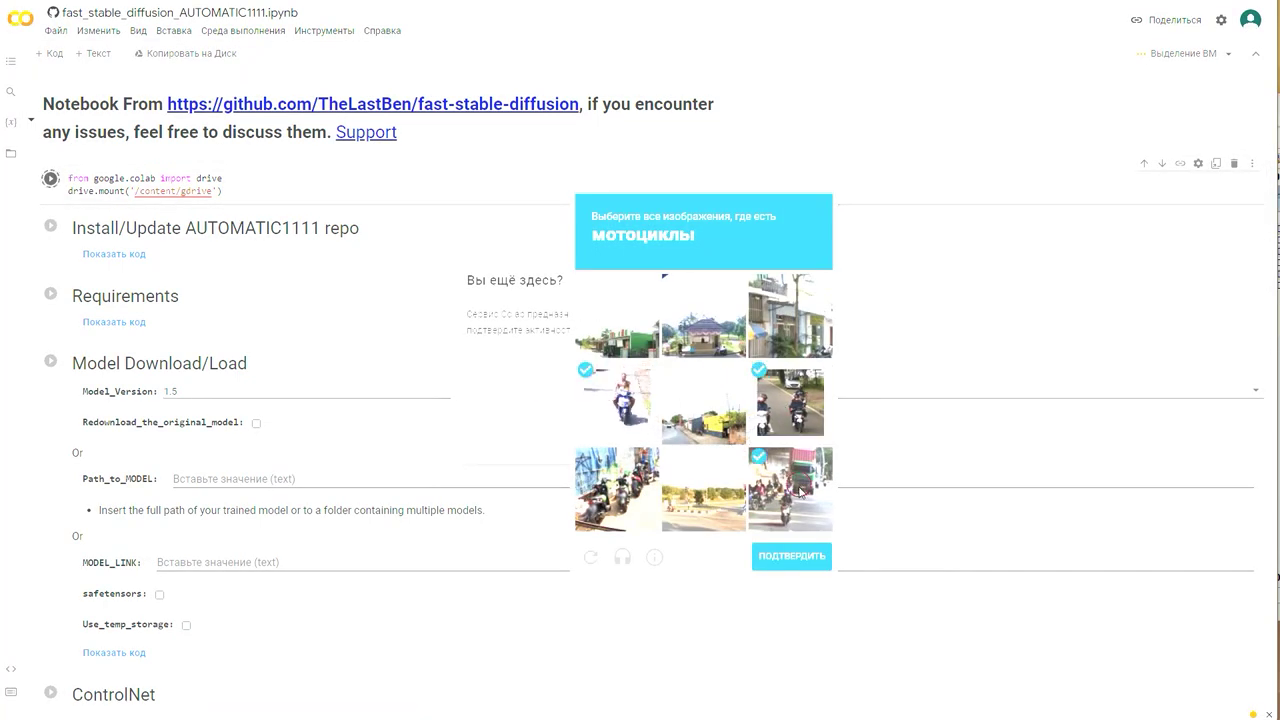
click(790, 490)
click(816, 561)
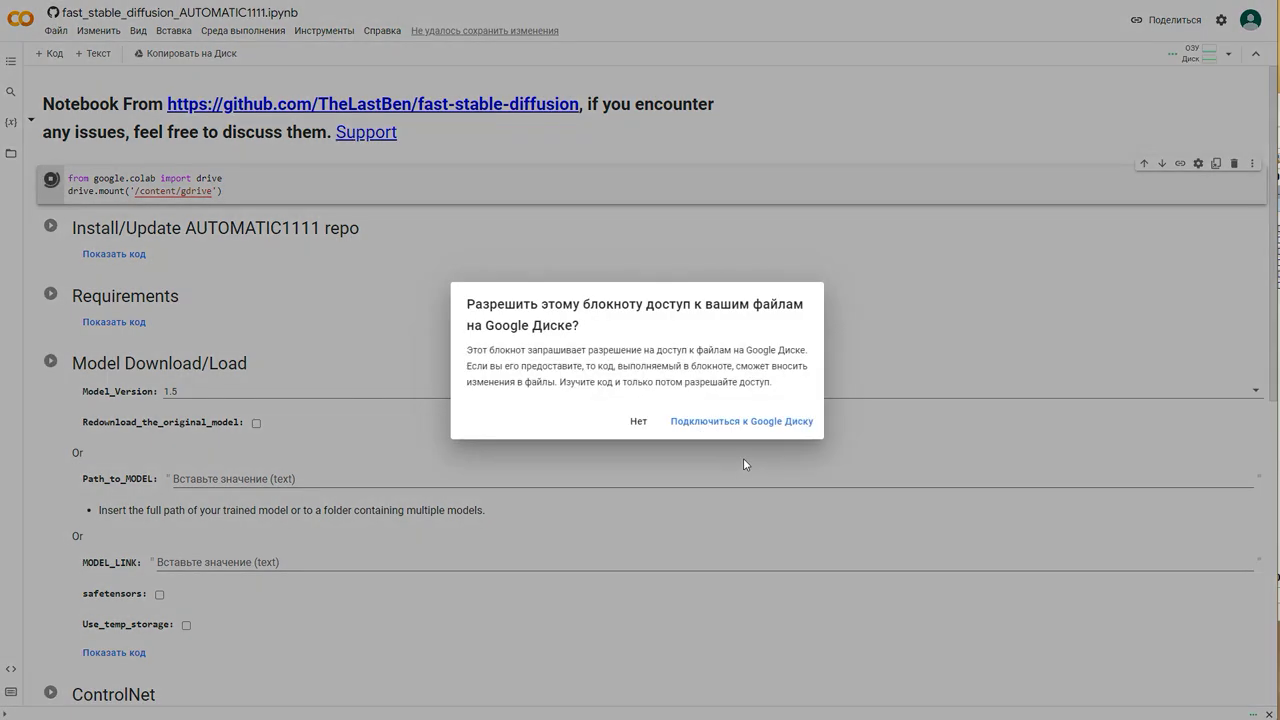
Step: Connect the notebook to Google Drive with the new account and allow access
click(754, 419)
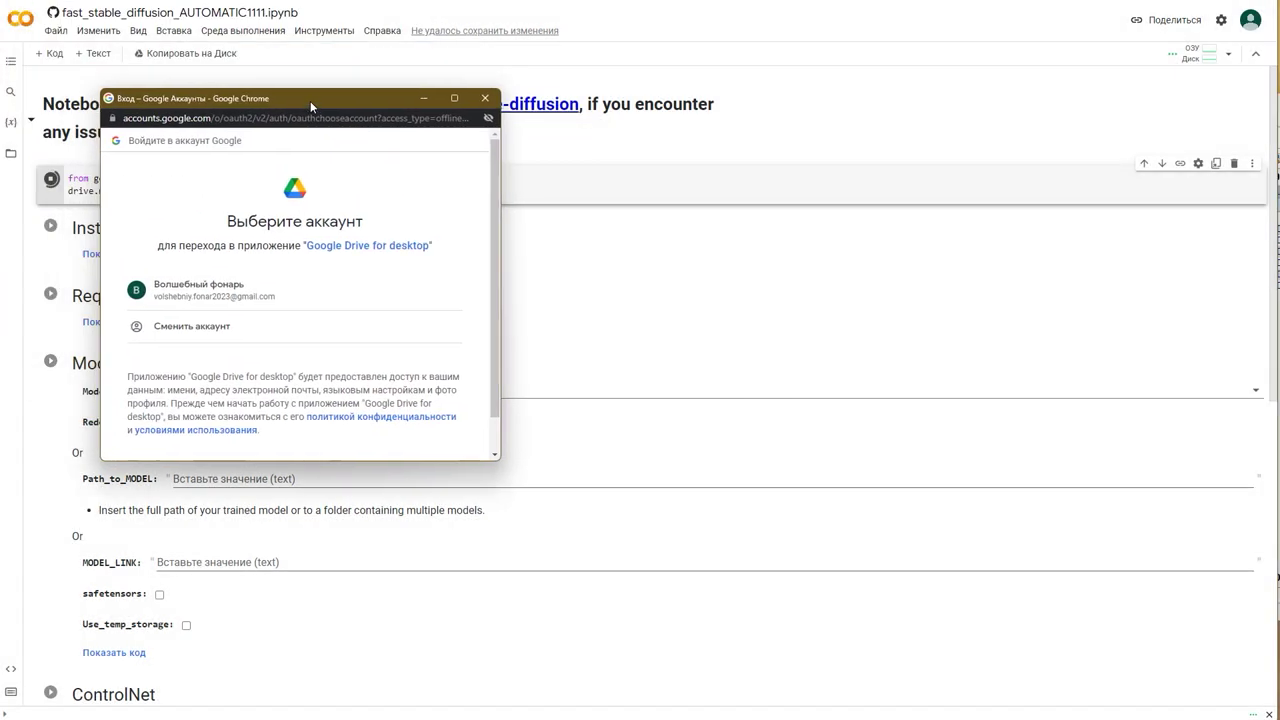
click(292, 293)
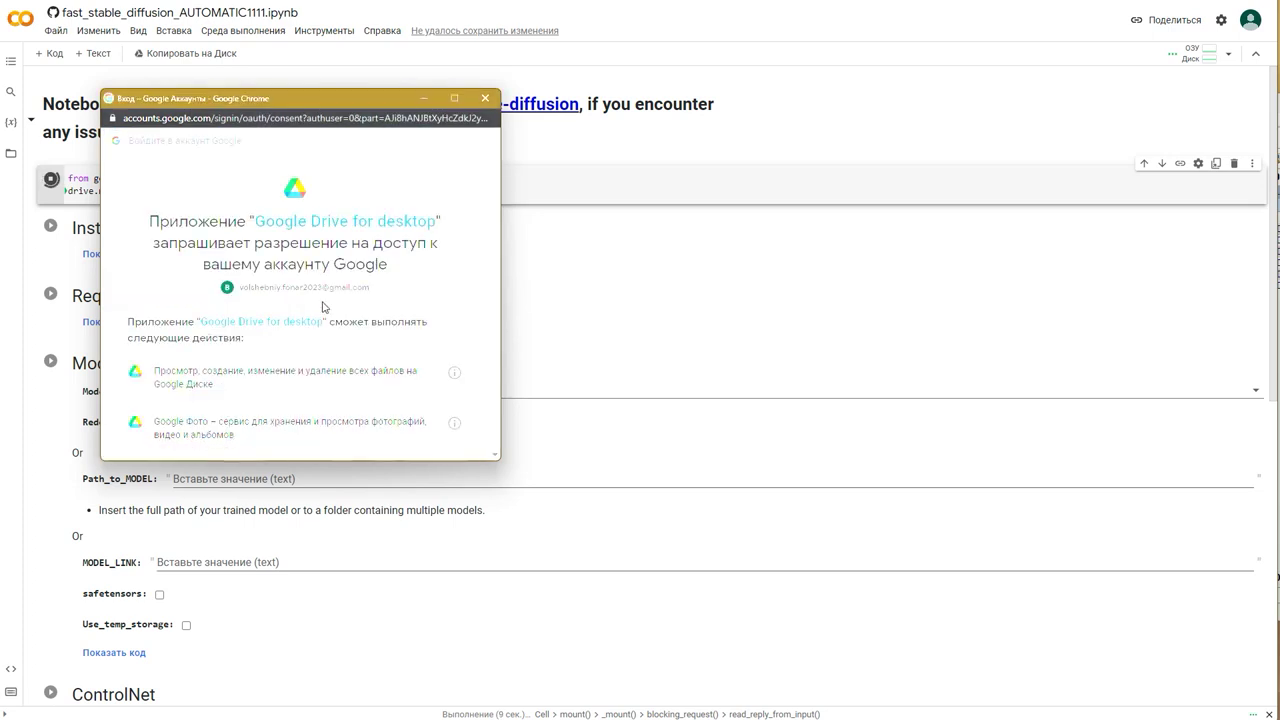
scroll(320, 340, down, 5)
click(365, 374)
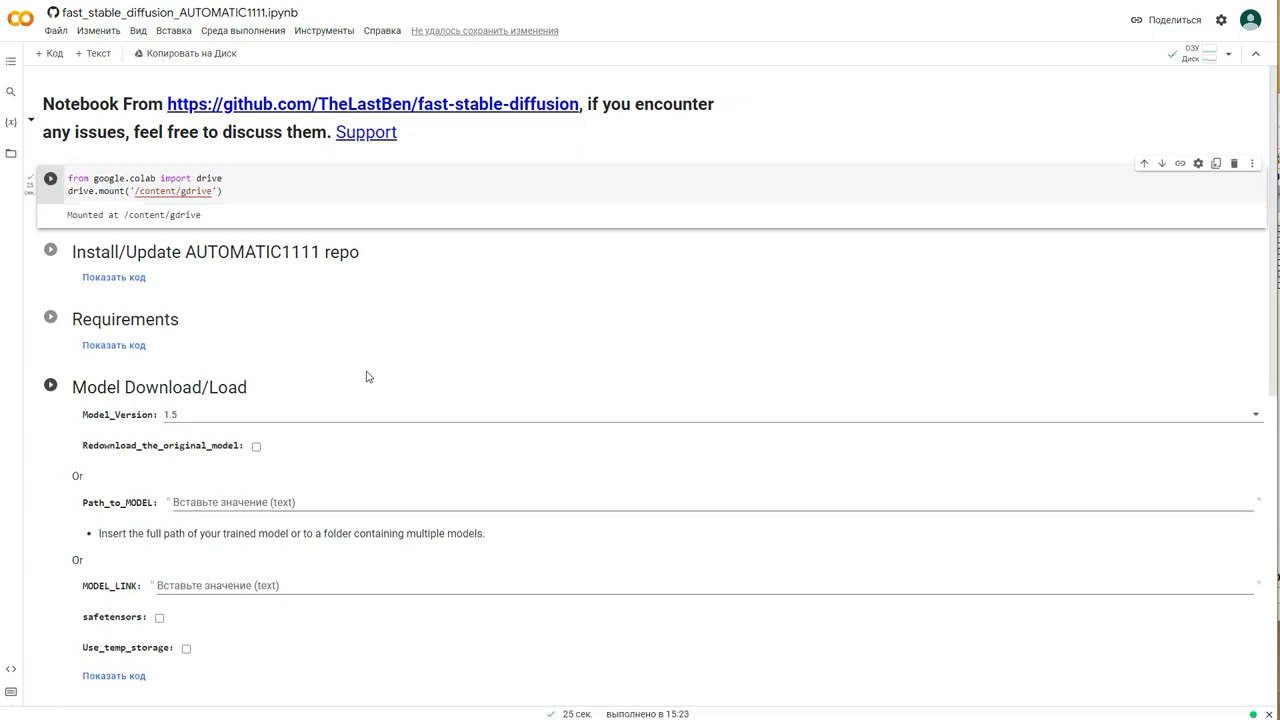
Step: Run the Install/Update, Requirements and Model Download/Load cells, then scroll to Start Stable-Diffusion
click(50, 249)
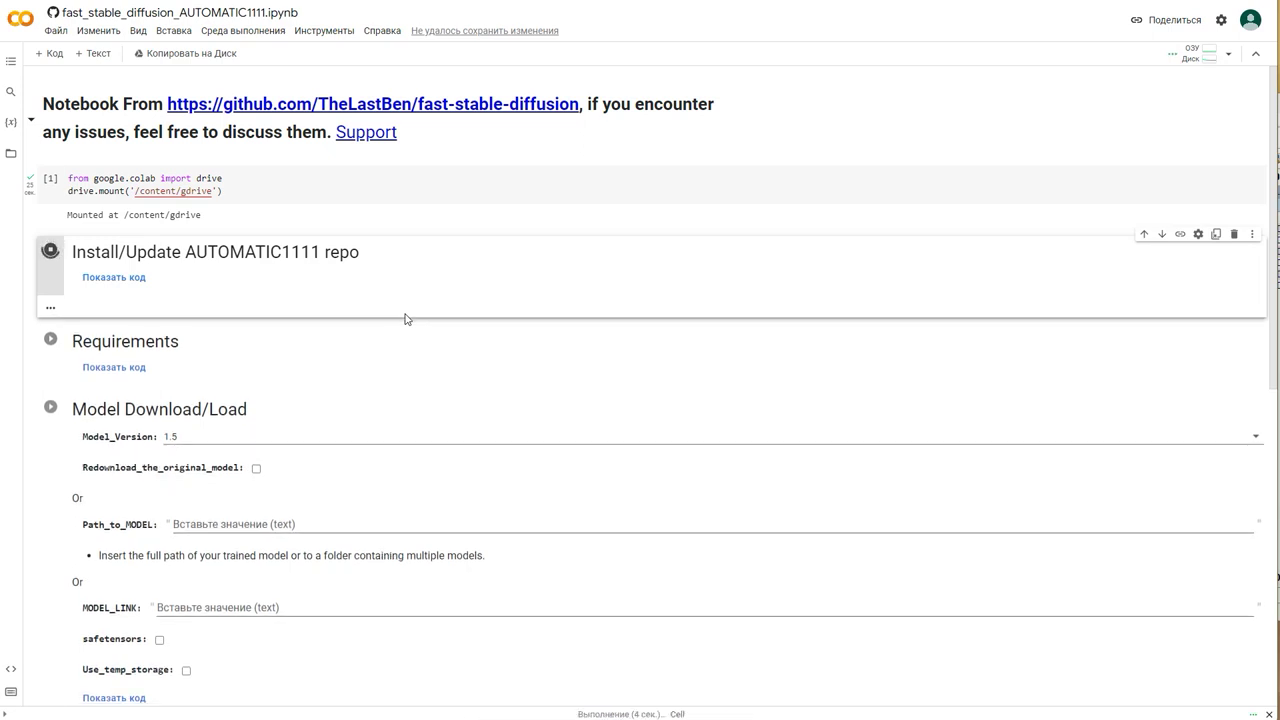
click(52, 351)
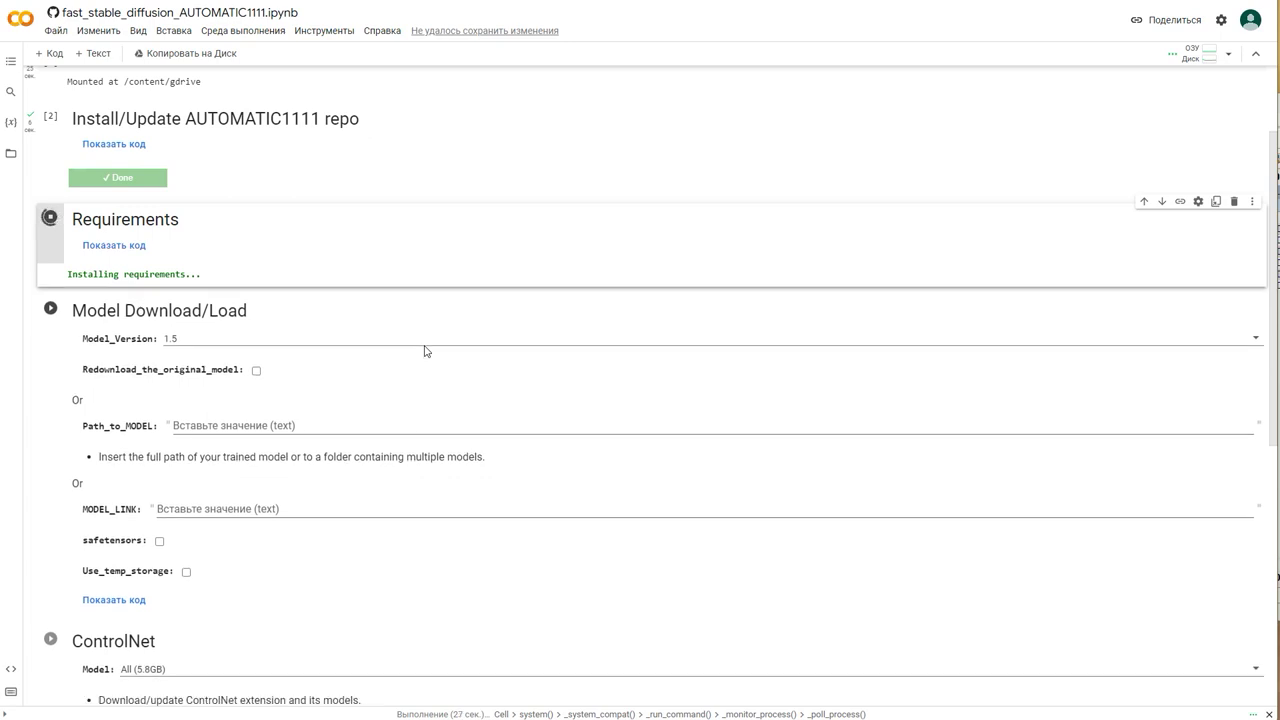
click(47, 322)
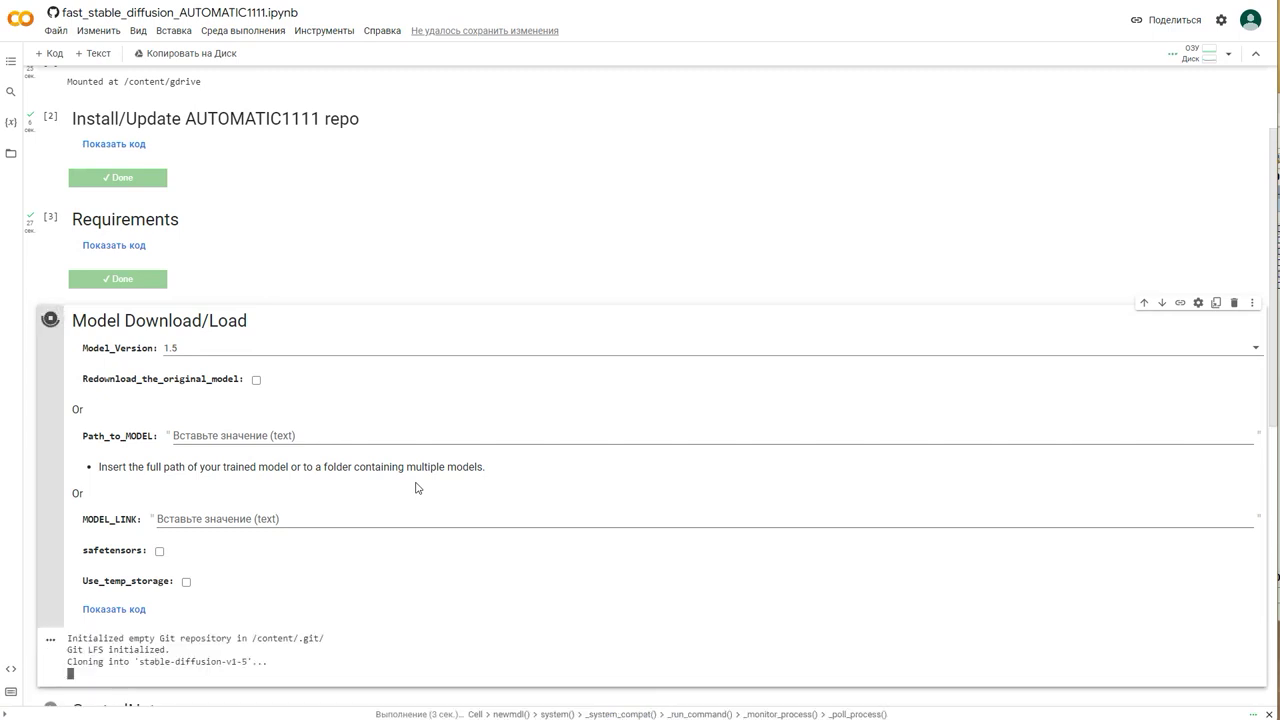
scroll(417, 487, down, 2)
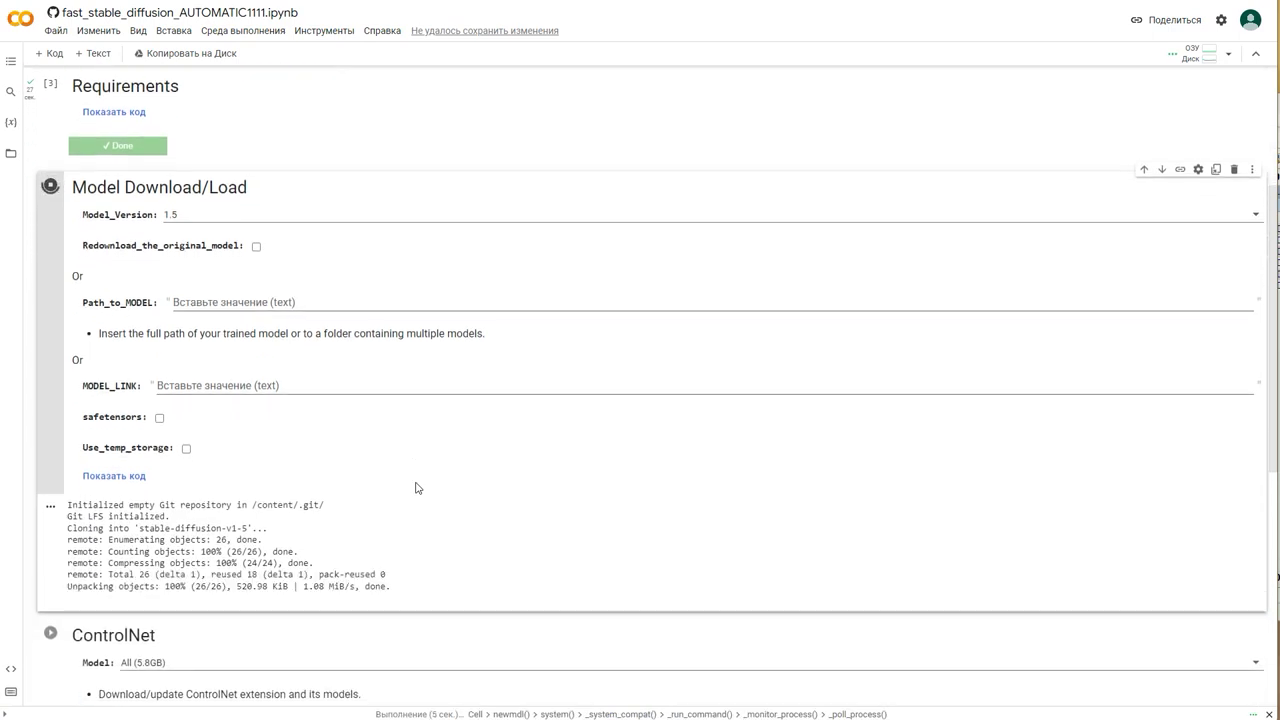
scroll(417, 487, down, 1)
scroll(417, 487, down, 1)
scroll(417, 487, up, 1)
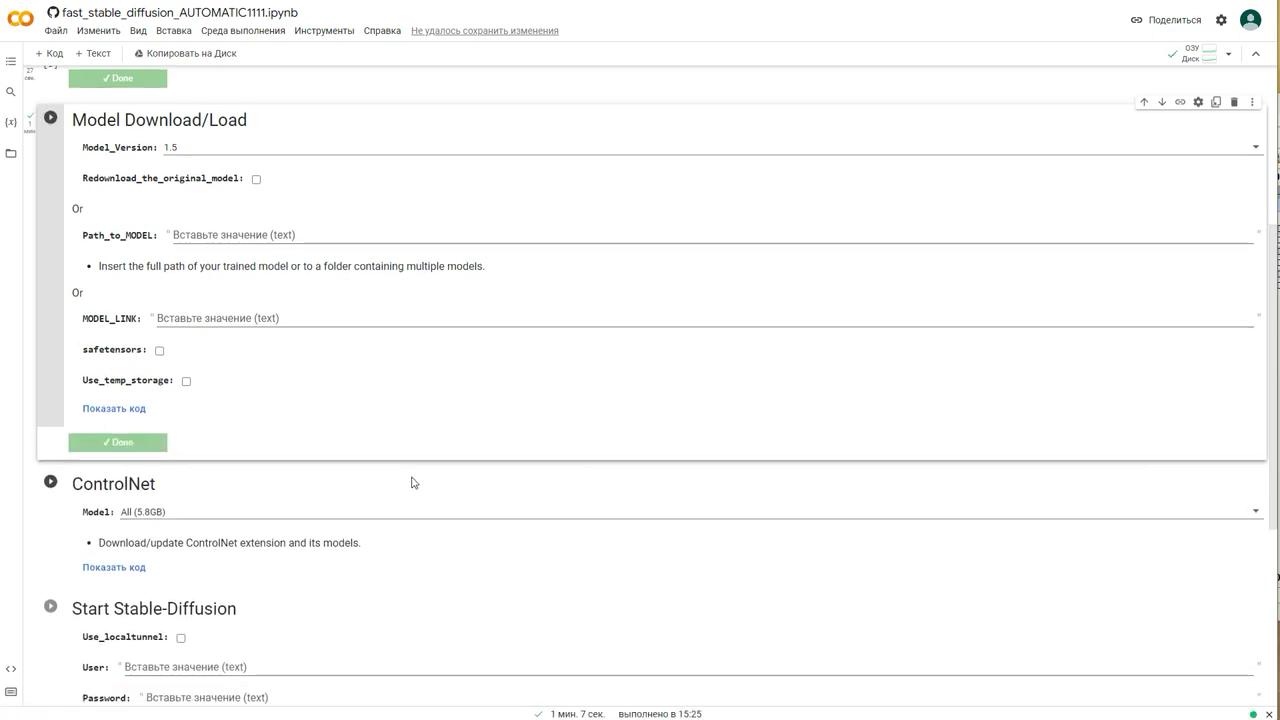
scroll(410, 485, down, 3)
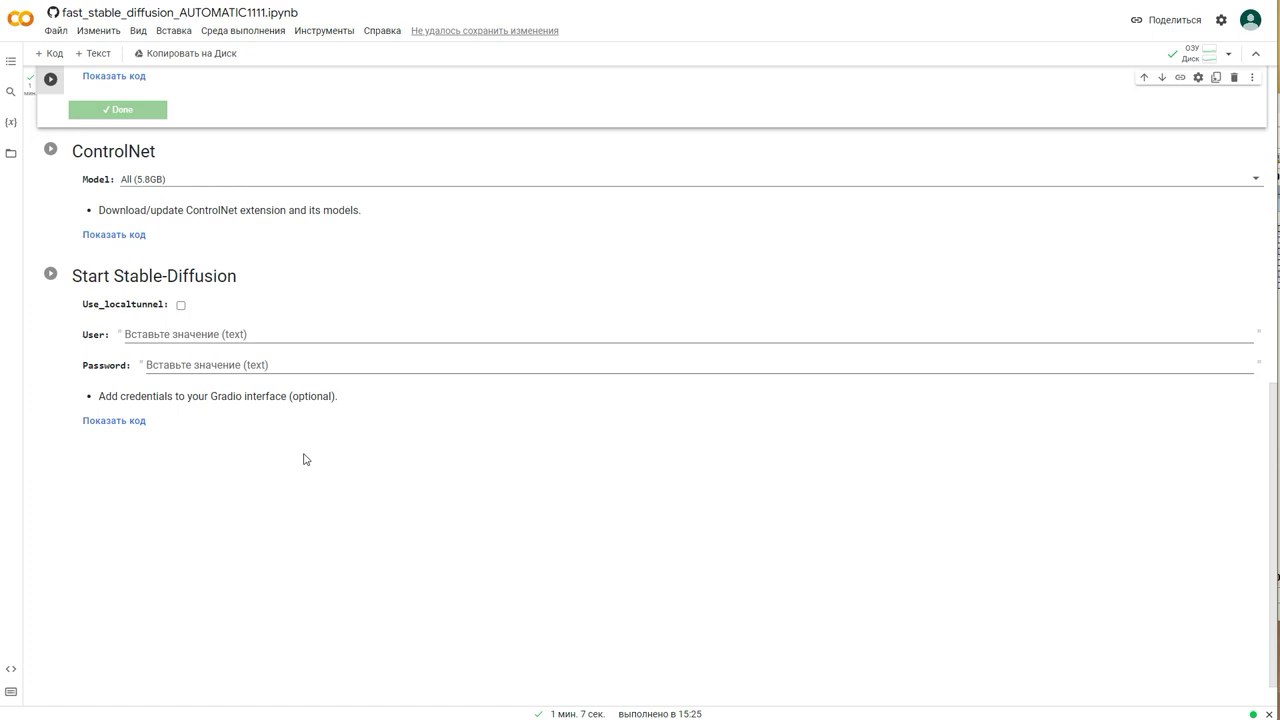
Step: Launch the Start Stable-Diffusion cell and open the web UI via its gradio.live link
click(50, 274)
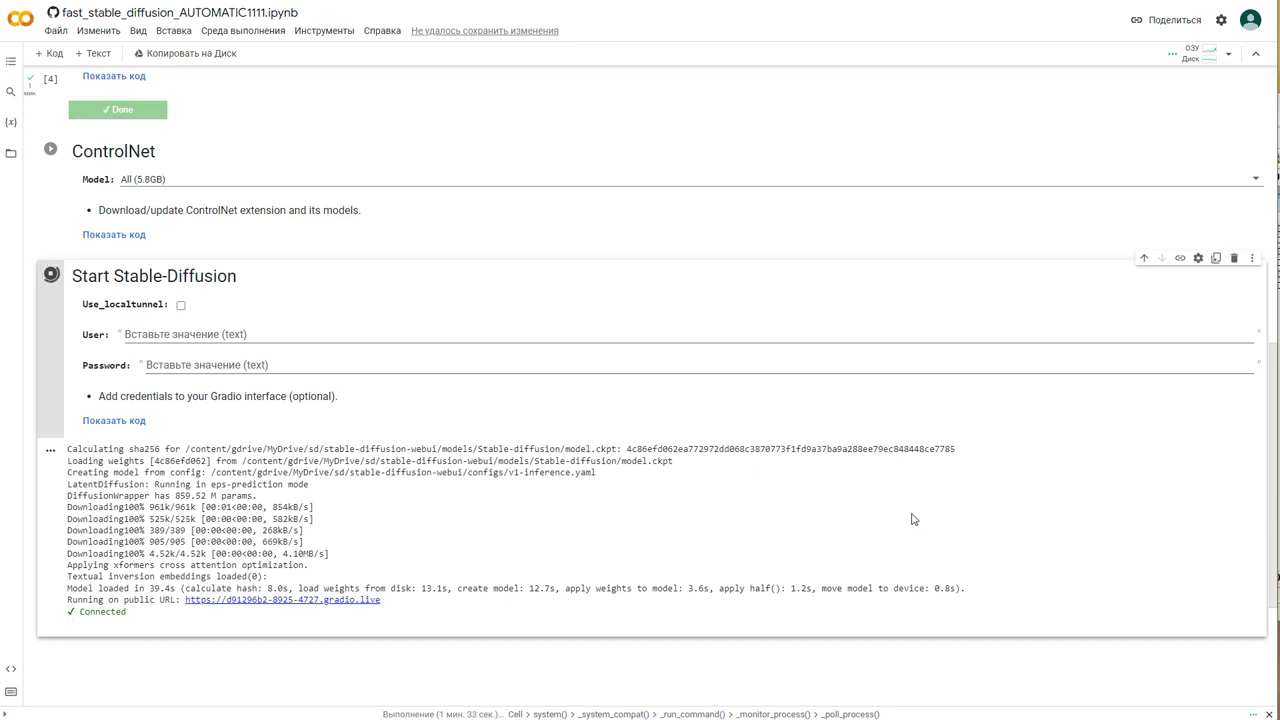
click(326, 604)
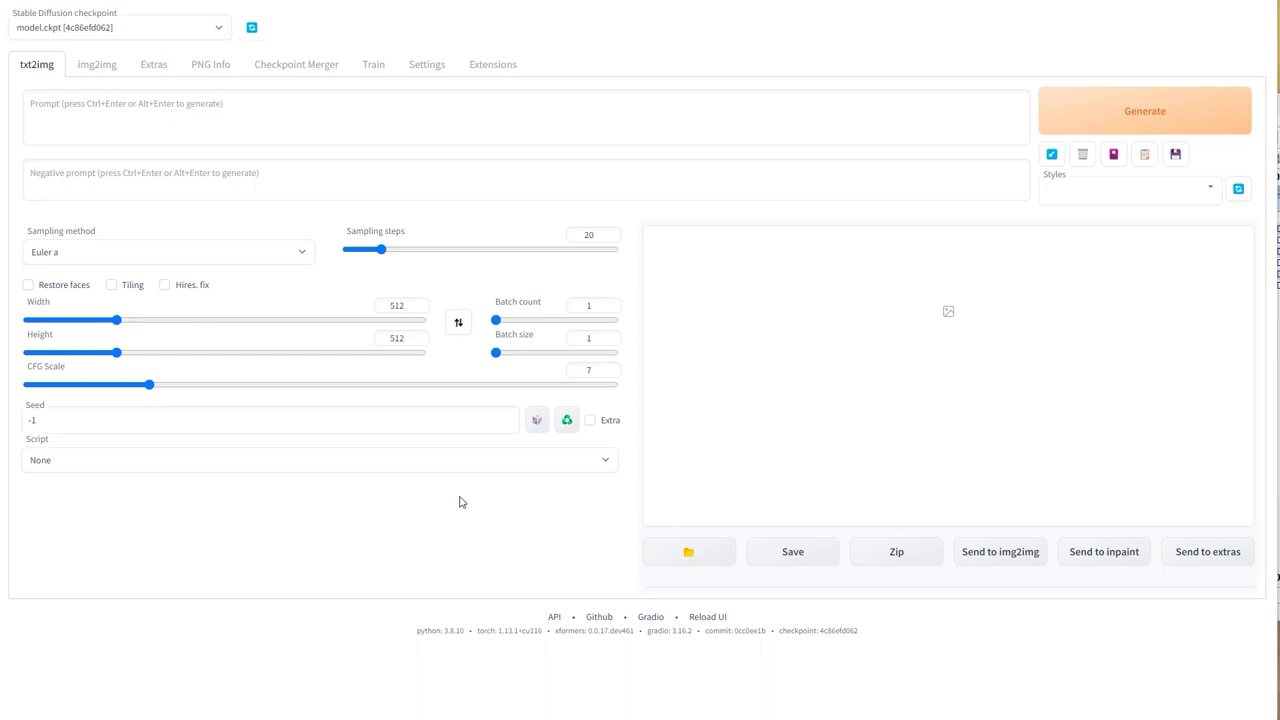
click(148, 30)
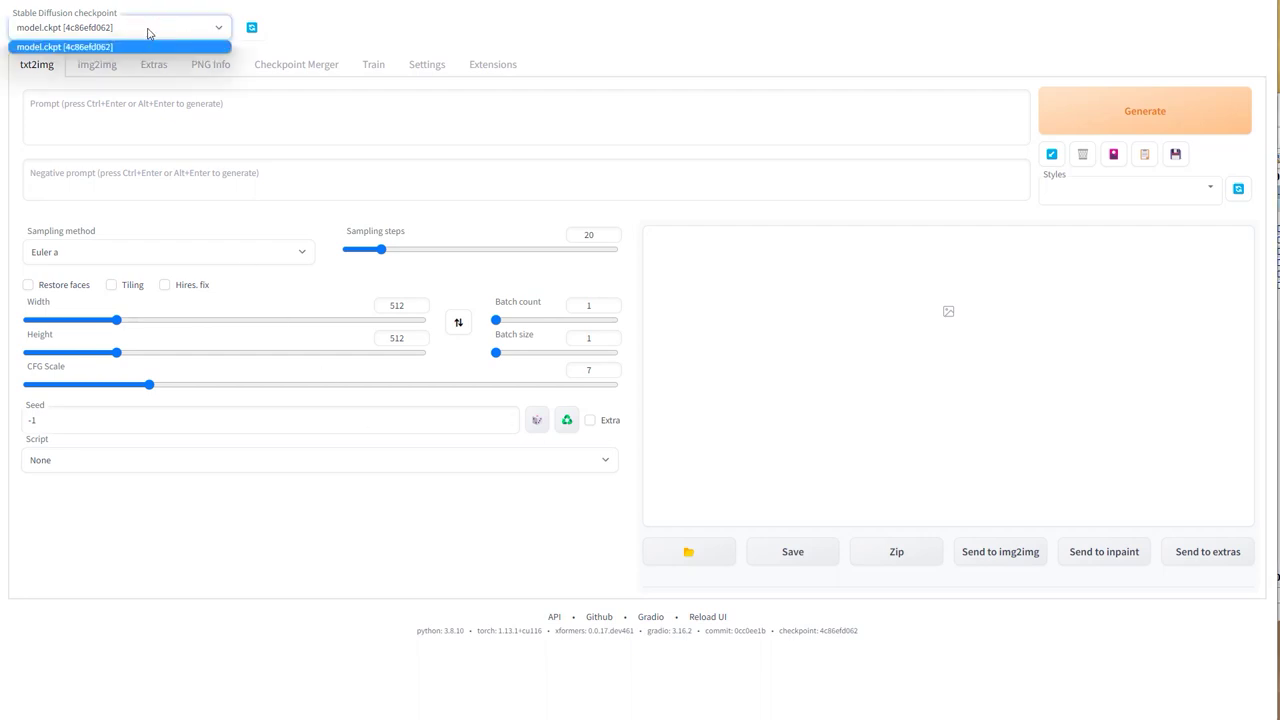
click(148, 33)
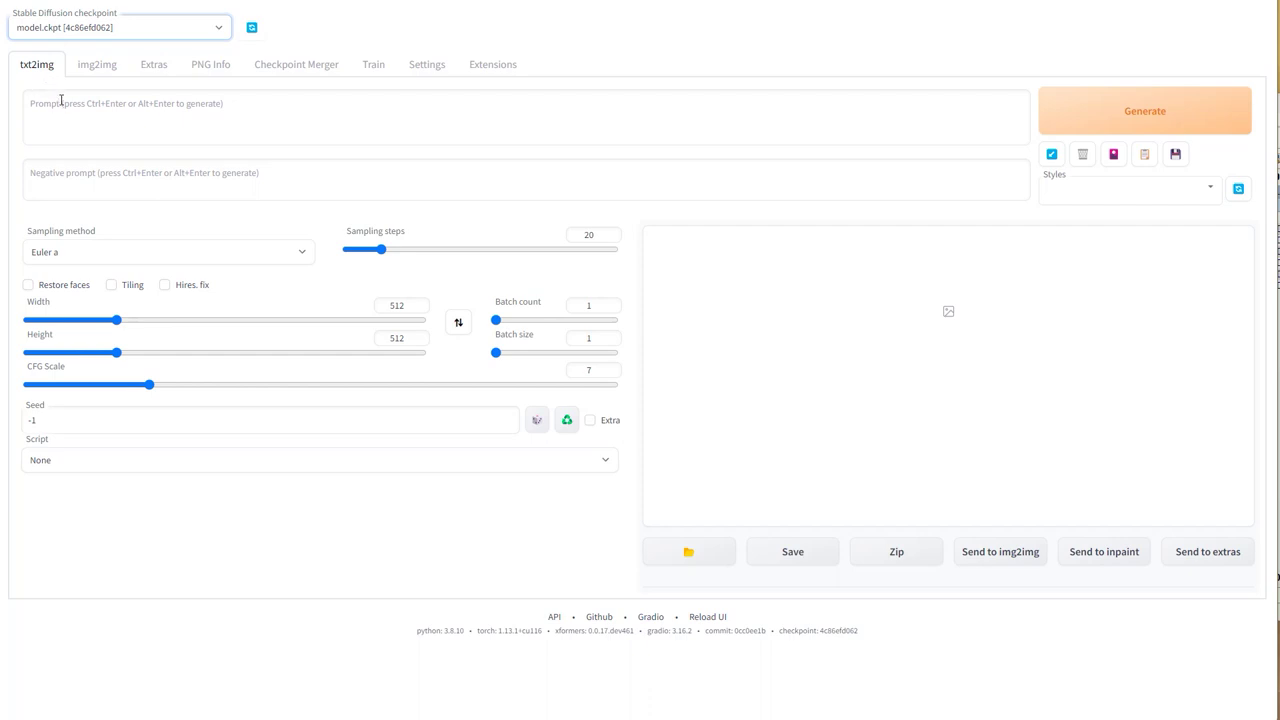
click(226, 120)
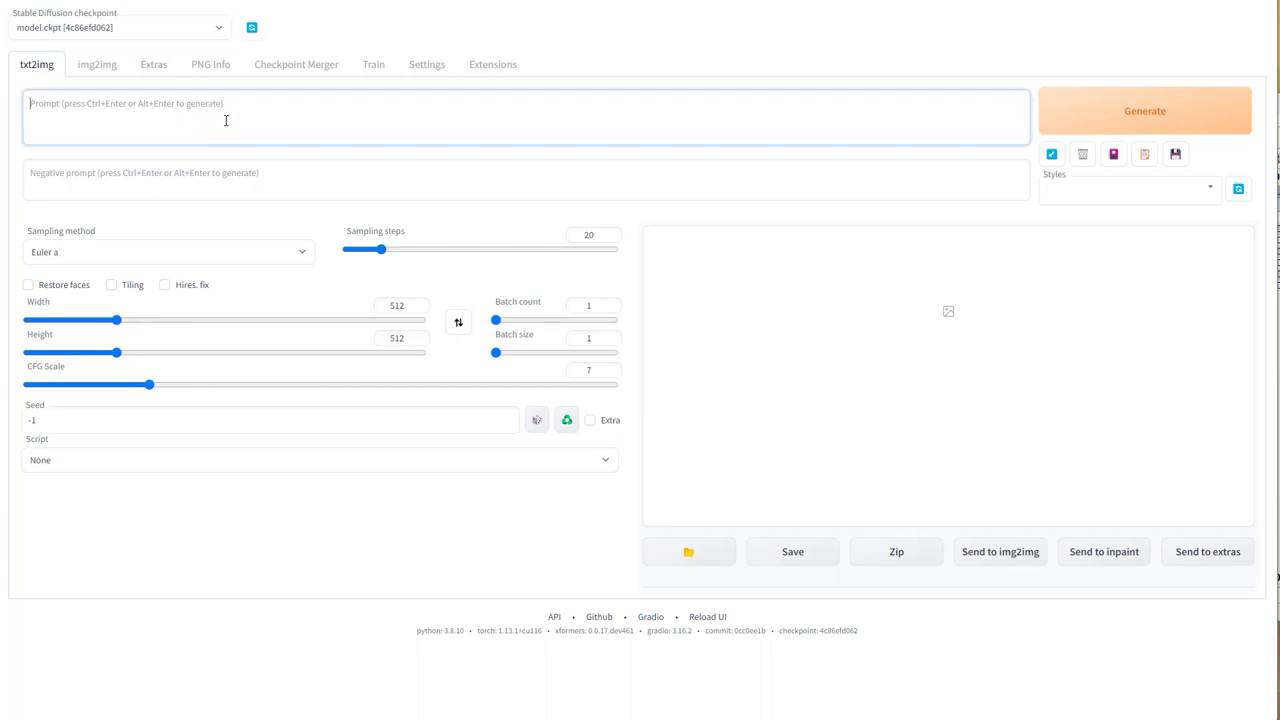
Step: Enter prompt 'cat on the tree under blue sky' and negative prompt 'sun', keeping sampler Euler a
text(cat)
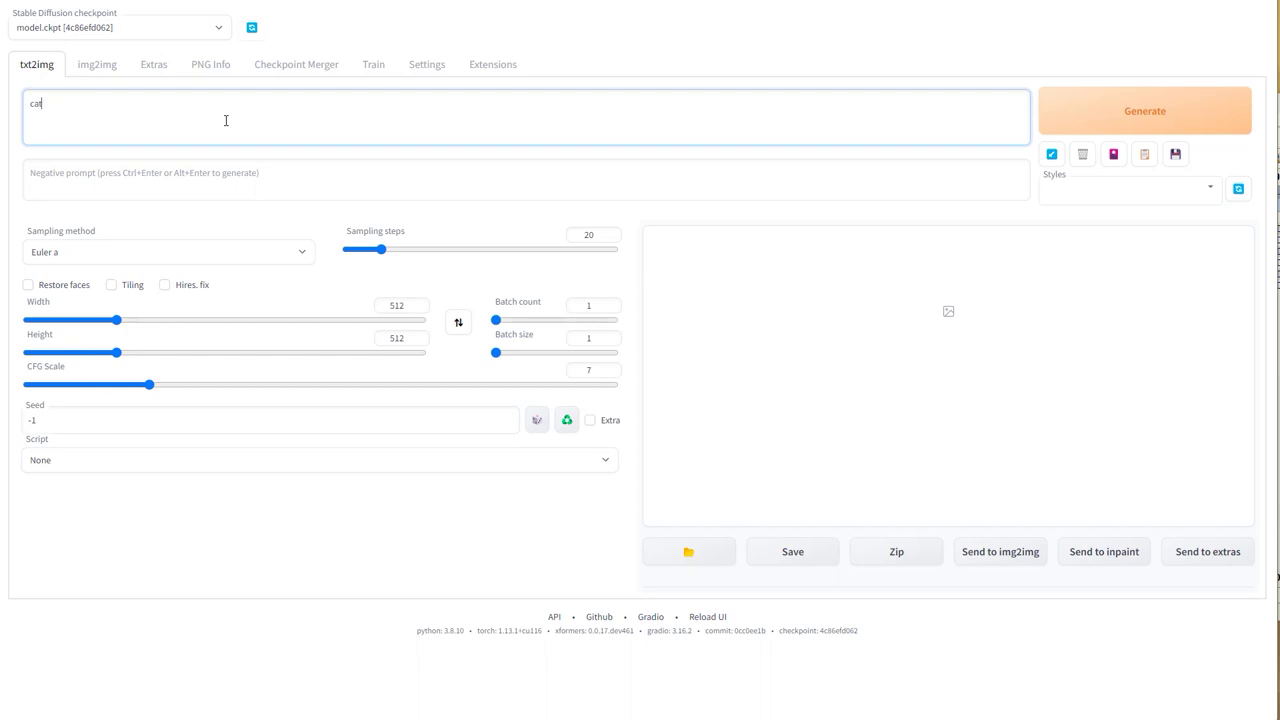
text( on the tree under blue sky)
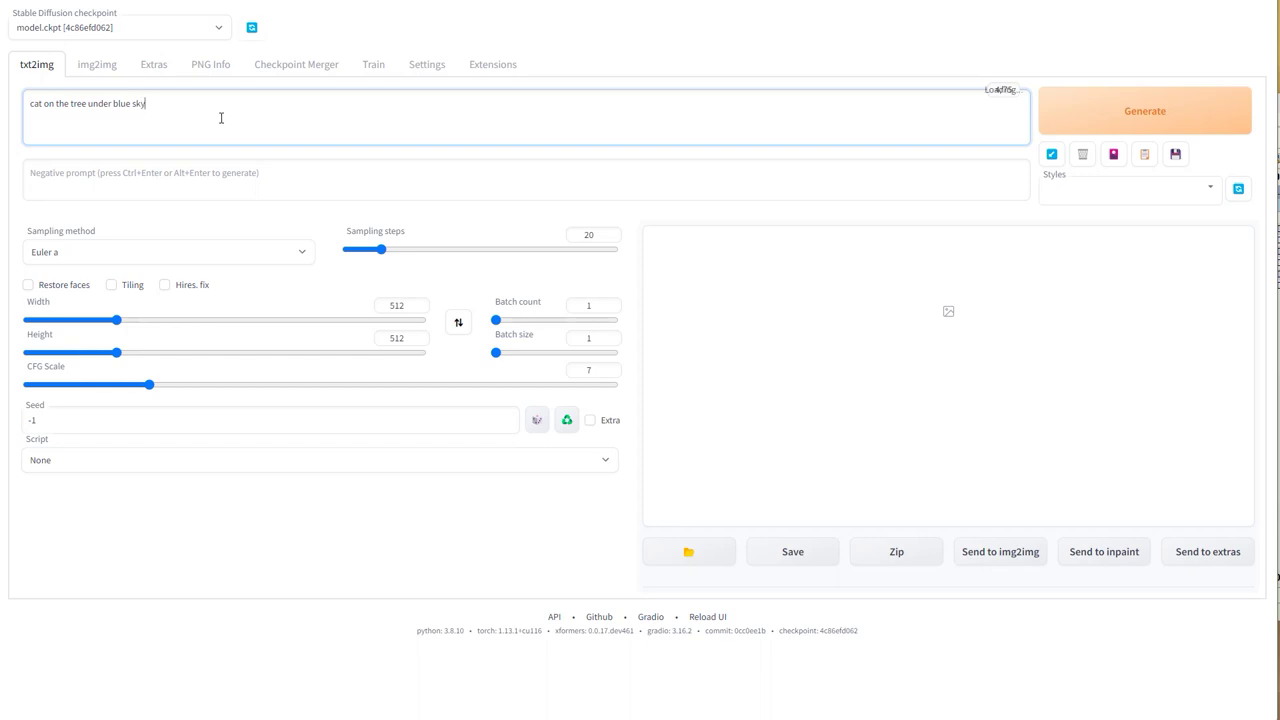
click(206, 172)
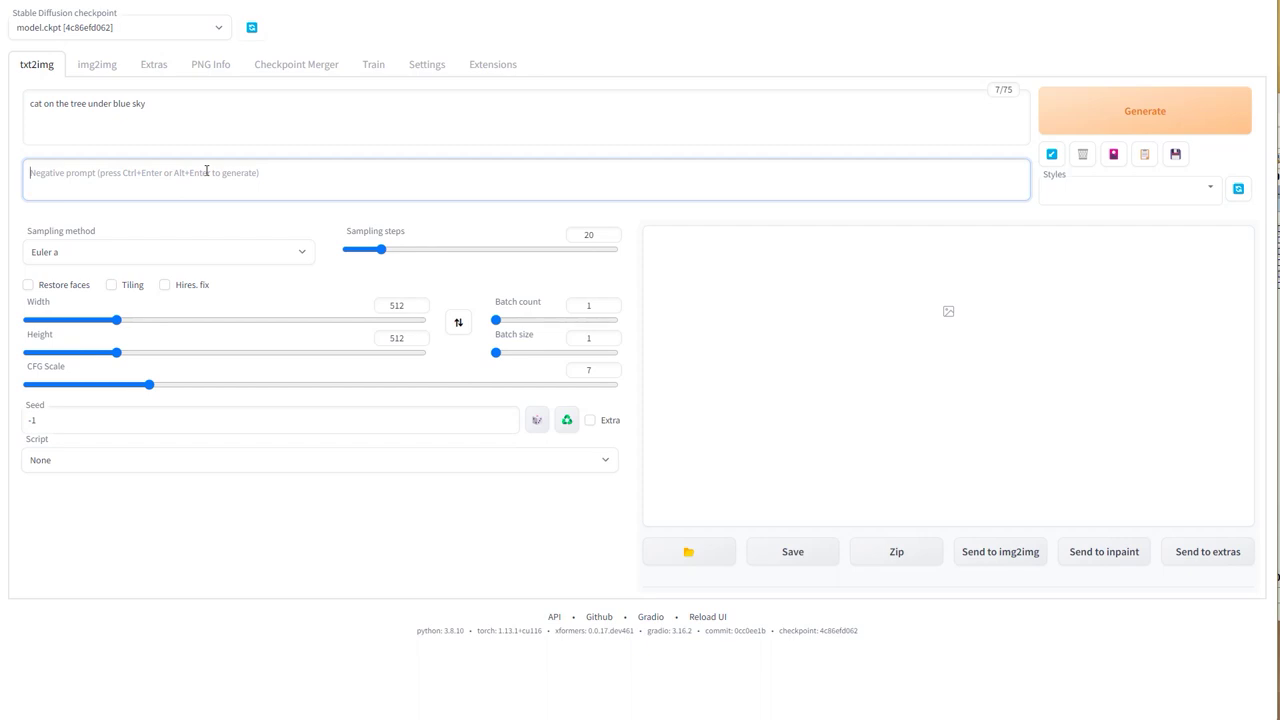
text(sun)
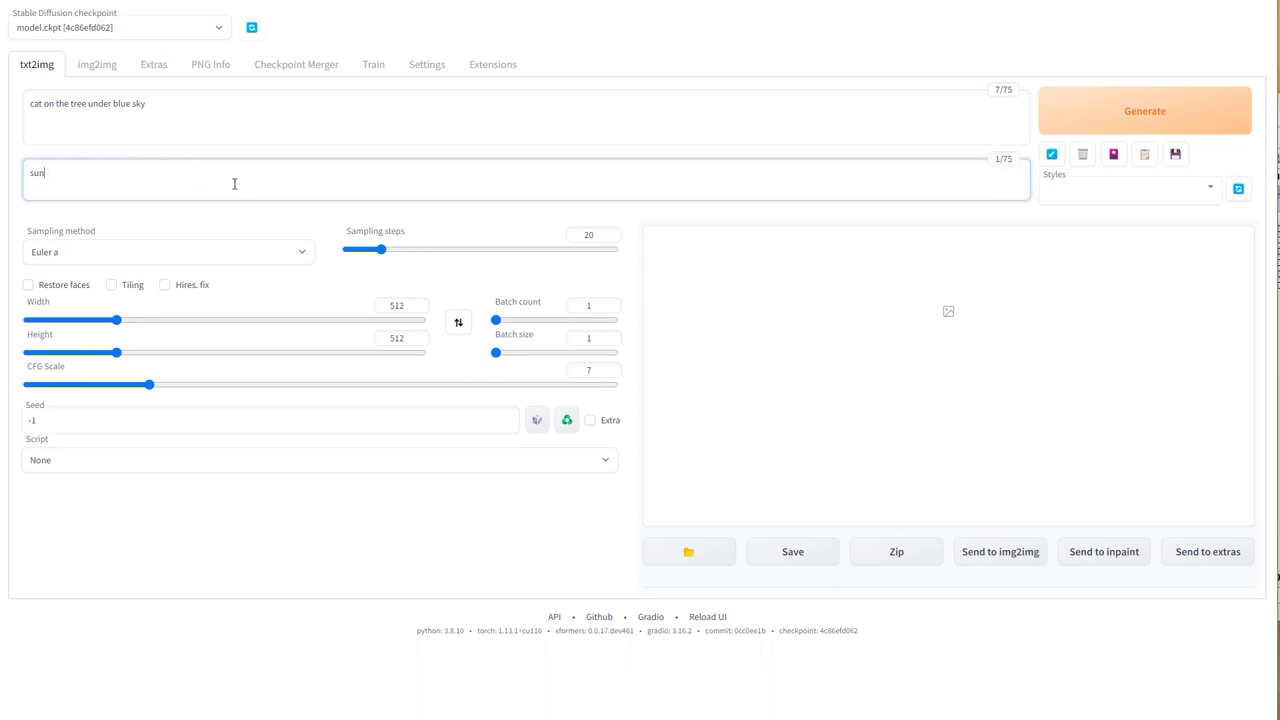
click(272, 255)
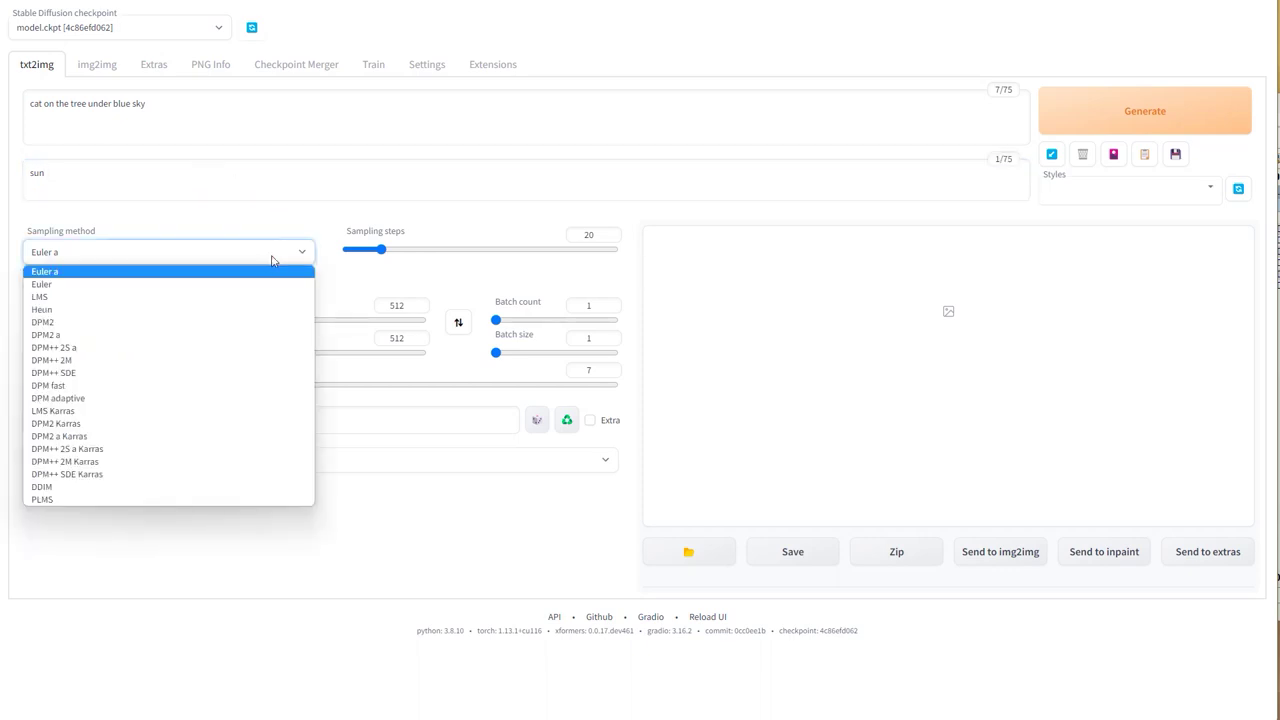
click(272, 255)
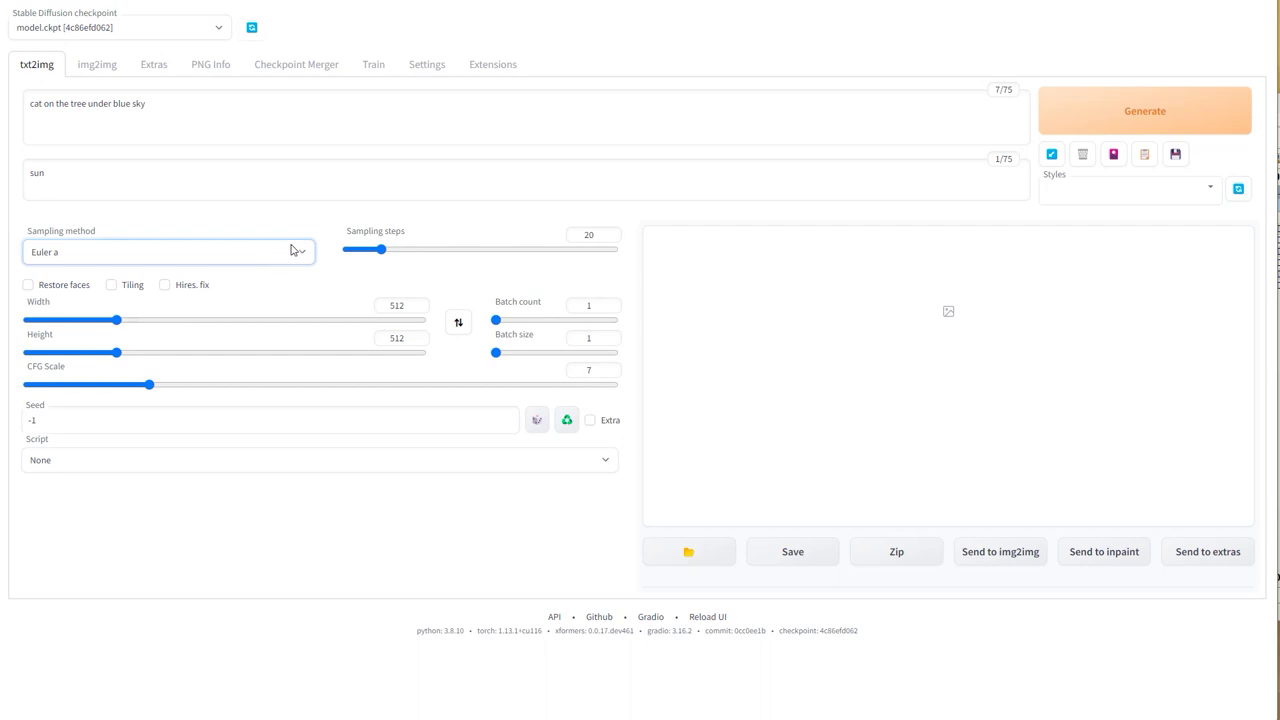
Step: Generate the 512×512 cat image and open it in the full-screen viewer
click(1115, 109)
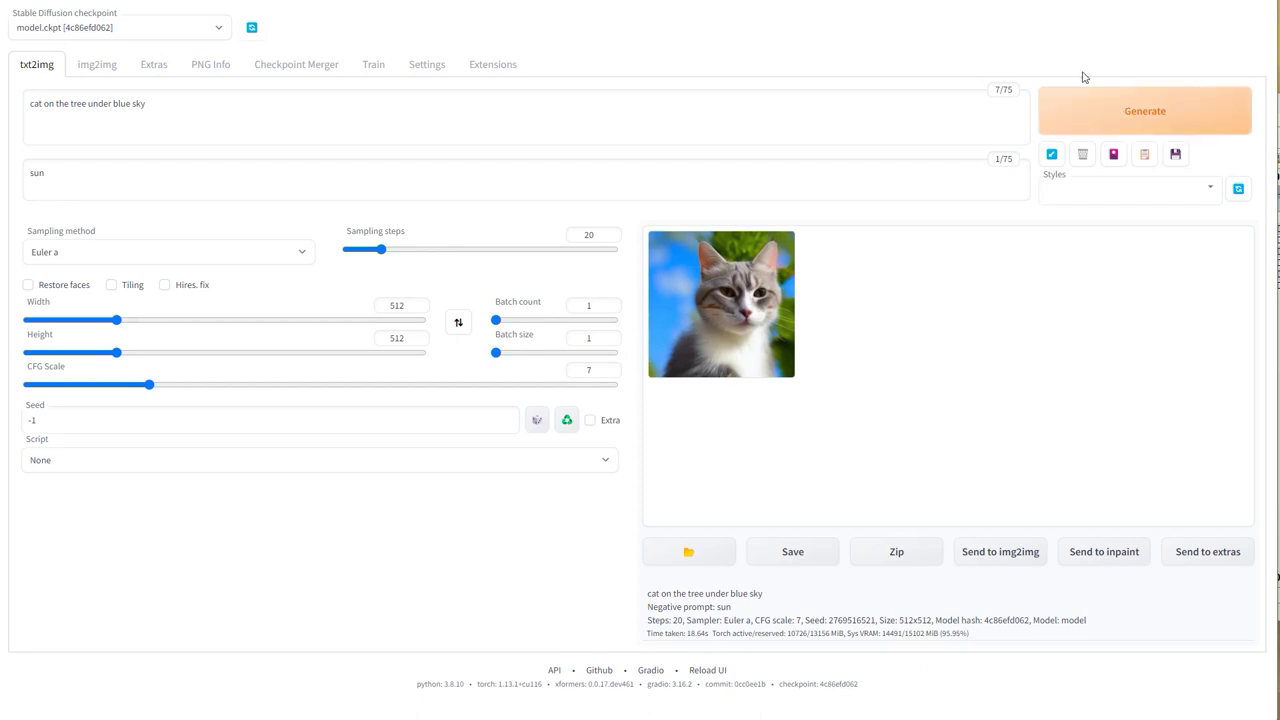
click(746, 299)
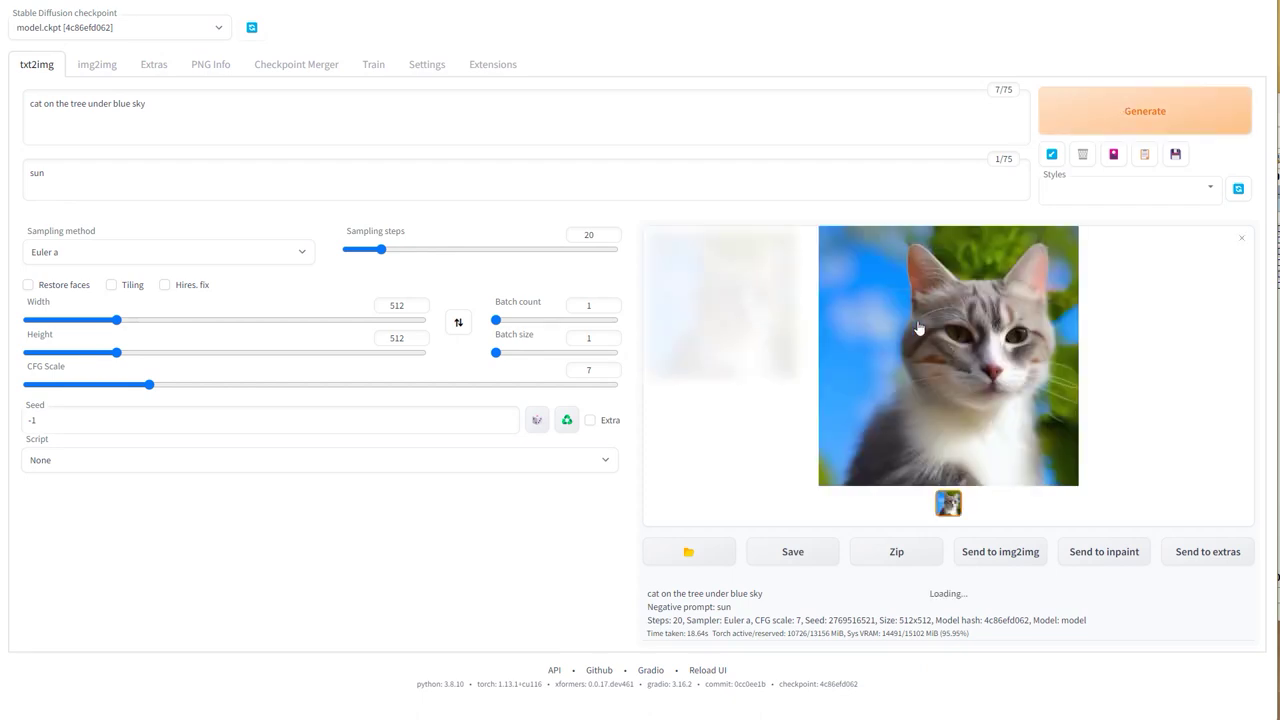
click(920, 326)
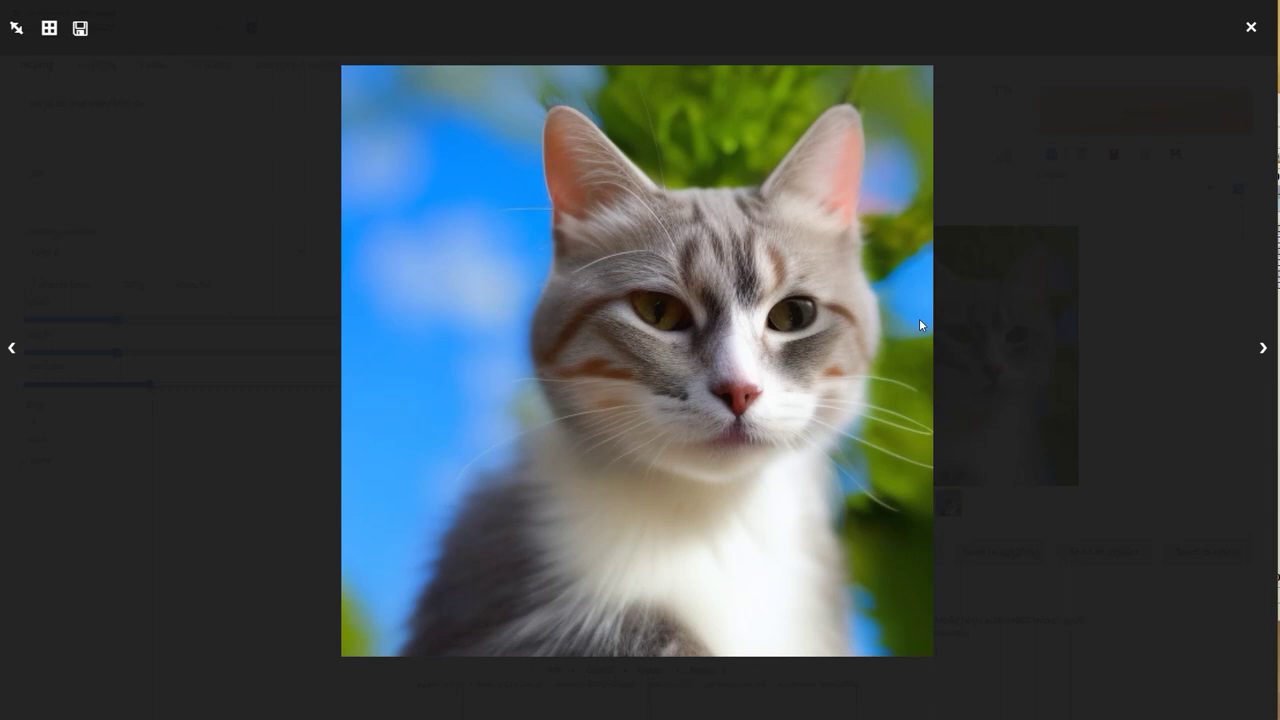
Step: Download the cat image as 00000-2769516521.png, dismiss the download bar, and exit the lightbox
right_click(783, 311)
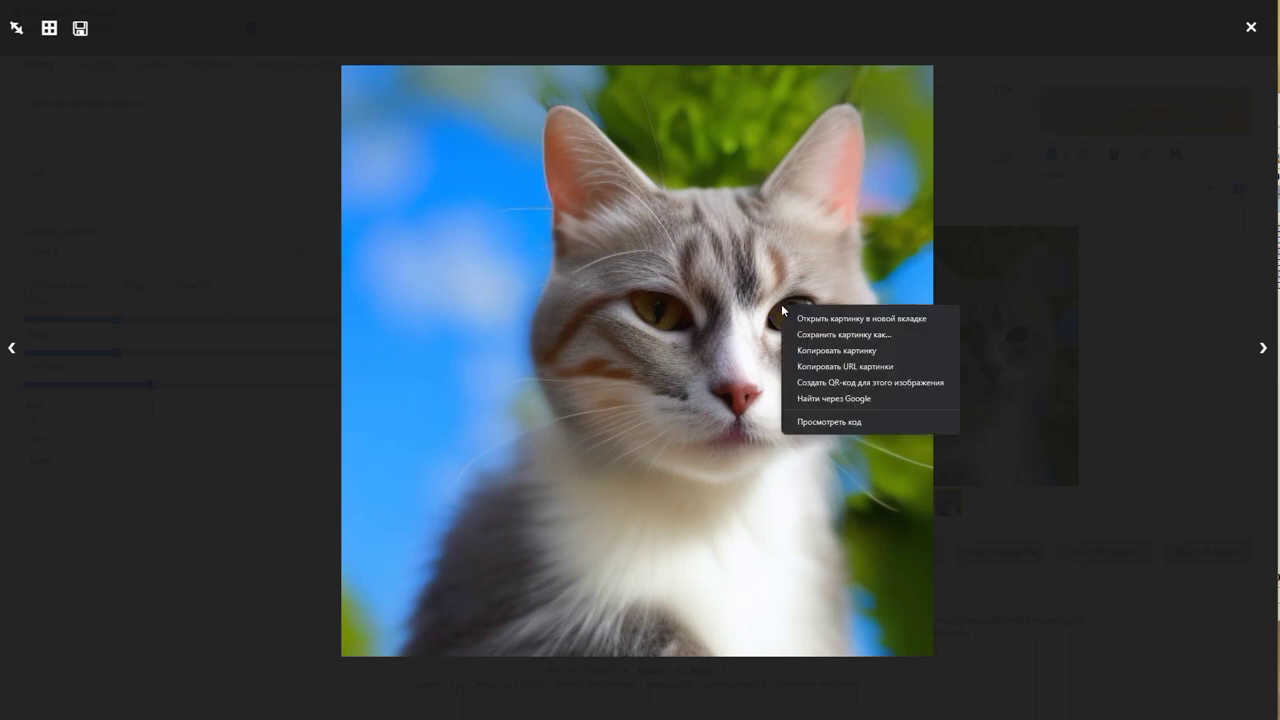
click(825, 334)
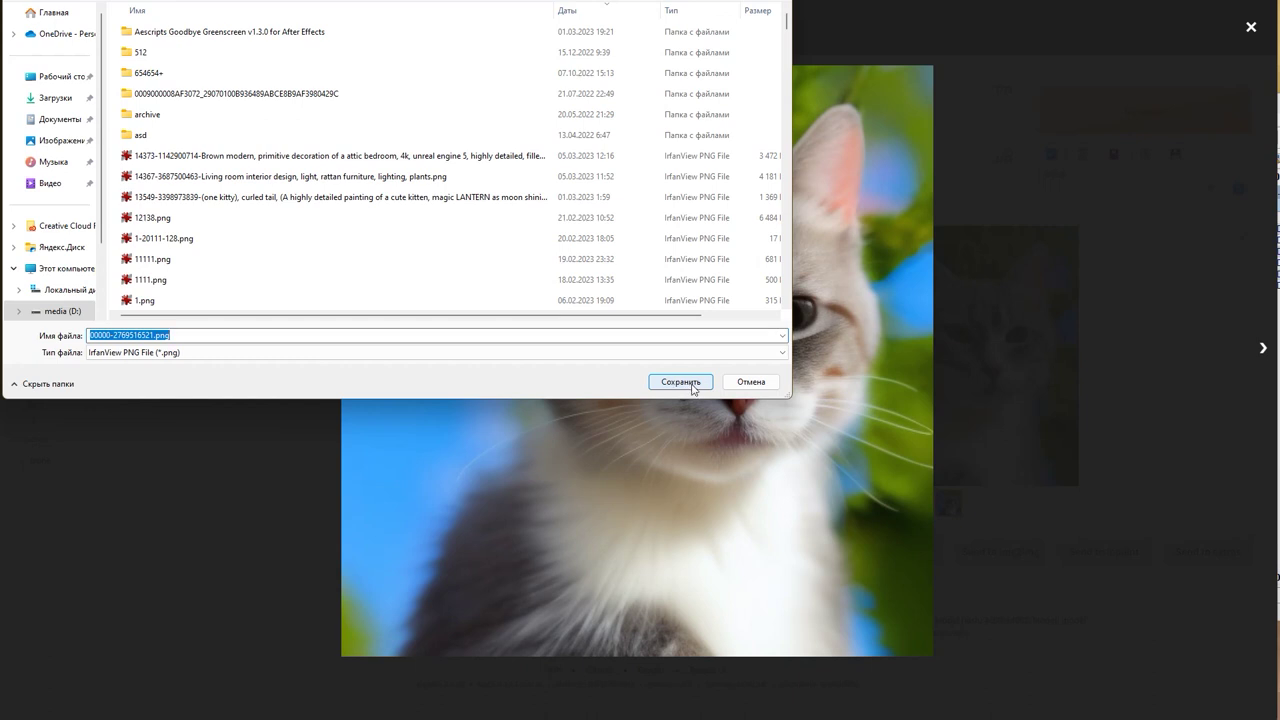
click(689, 386)
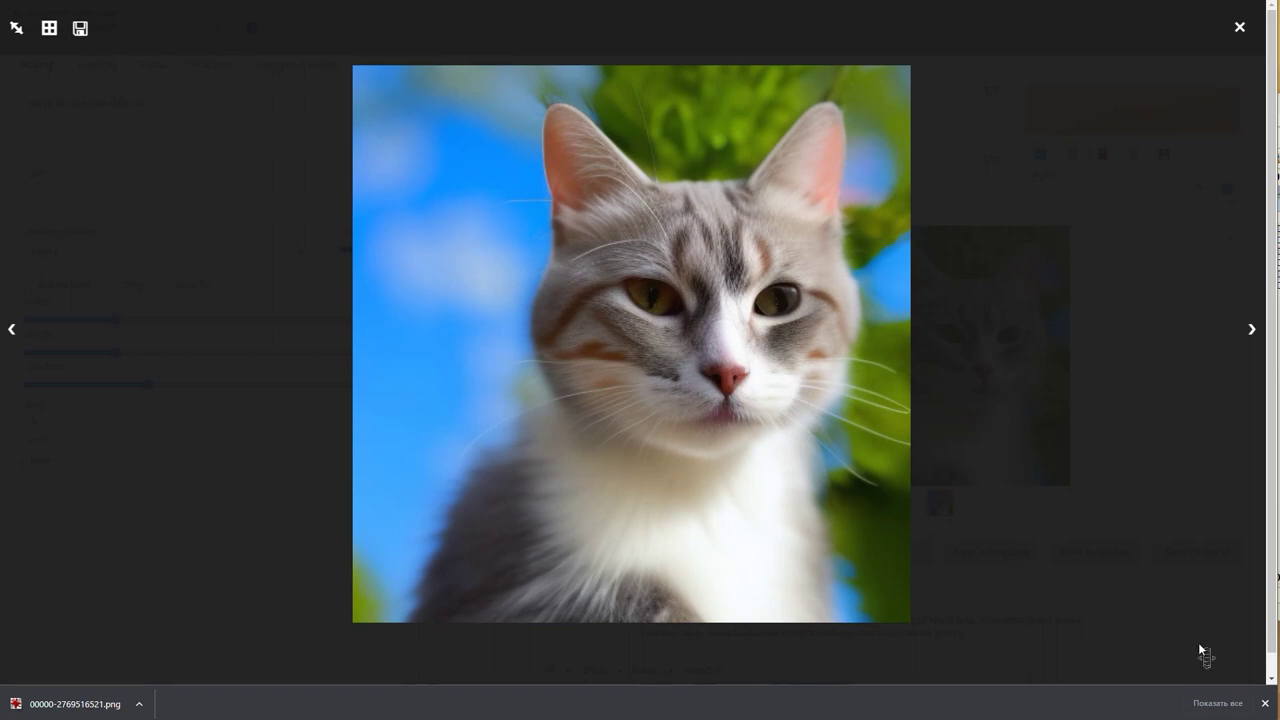
click(1265, 703)
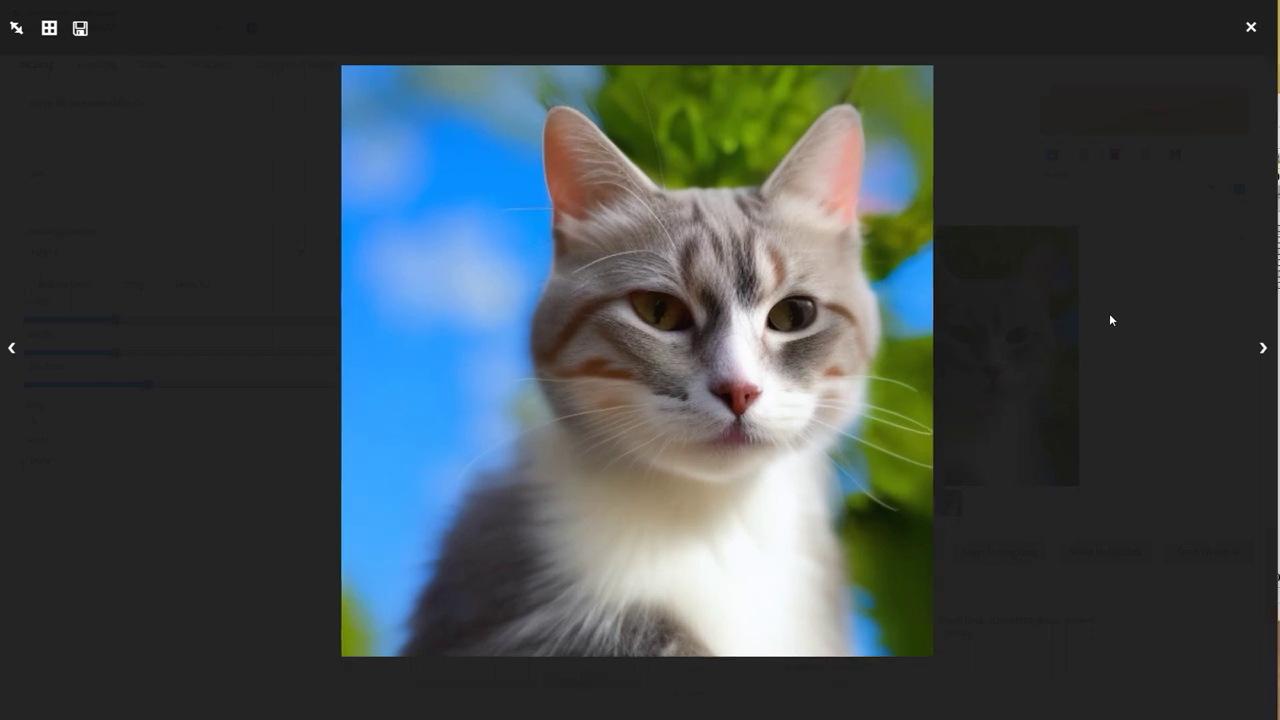
click(1250, 28)
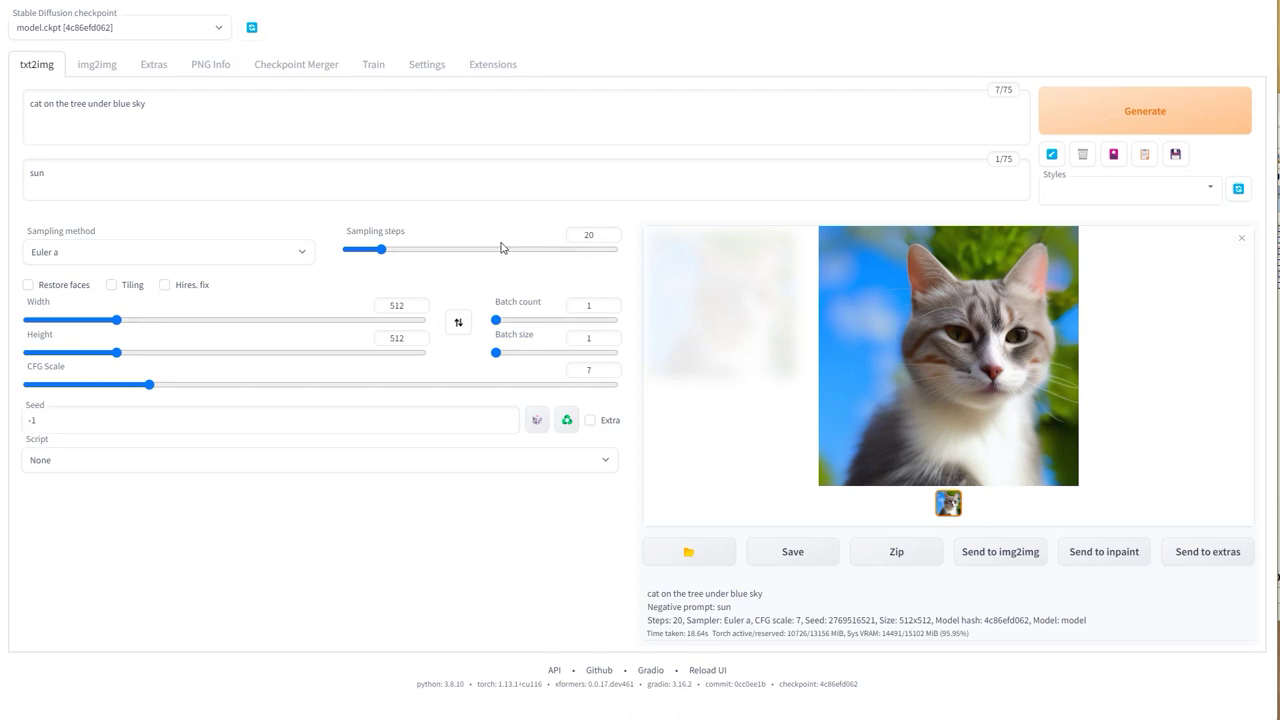
Step: Change 'cat' to 'dog' in the prompt and generate the dog image
double_click(44, 104)
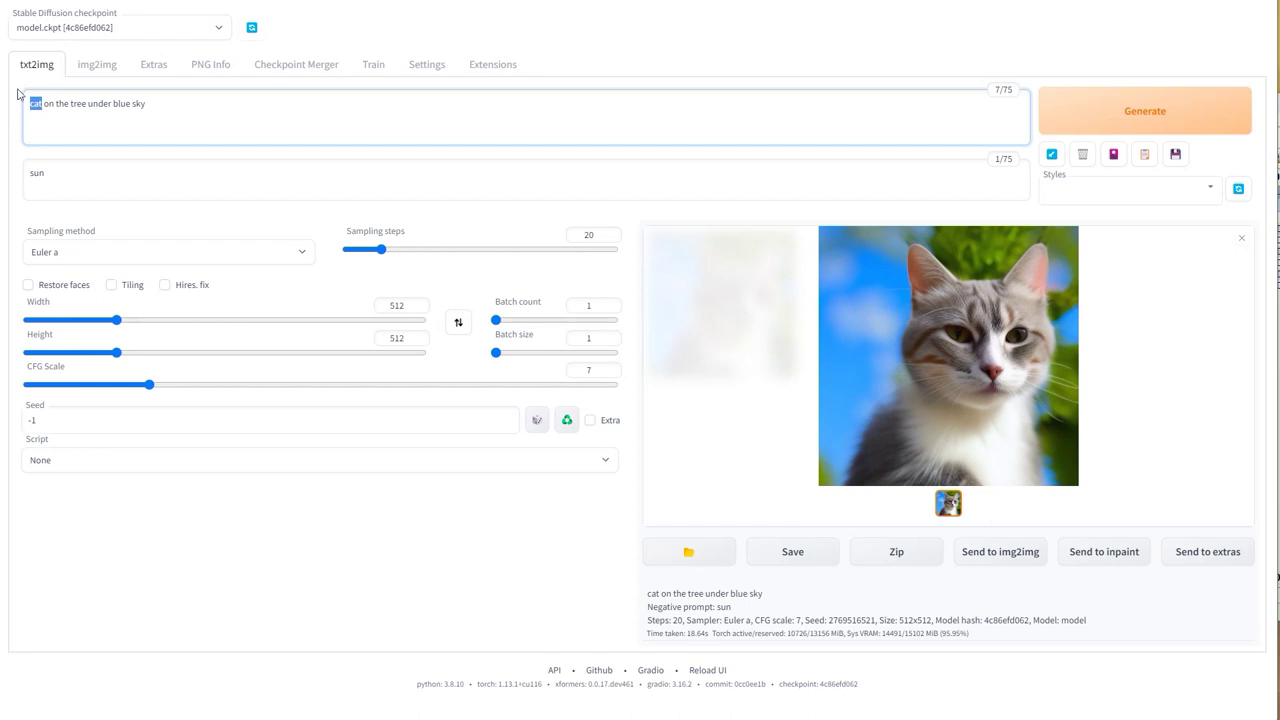
text(dog)
click(1080, 124)
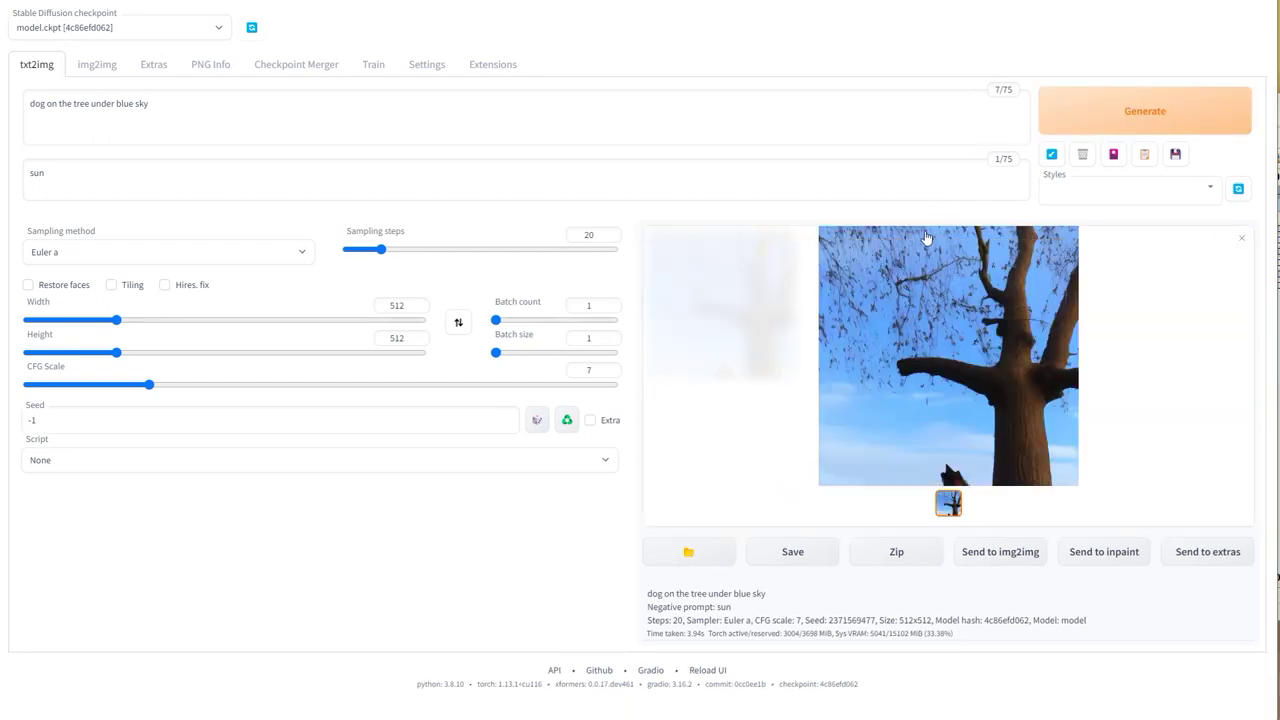
Step: Generate two more dog-in-tree images with new seeds, viewing each one full size
click(1128, 114)
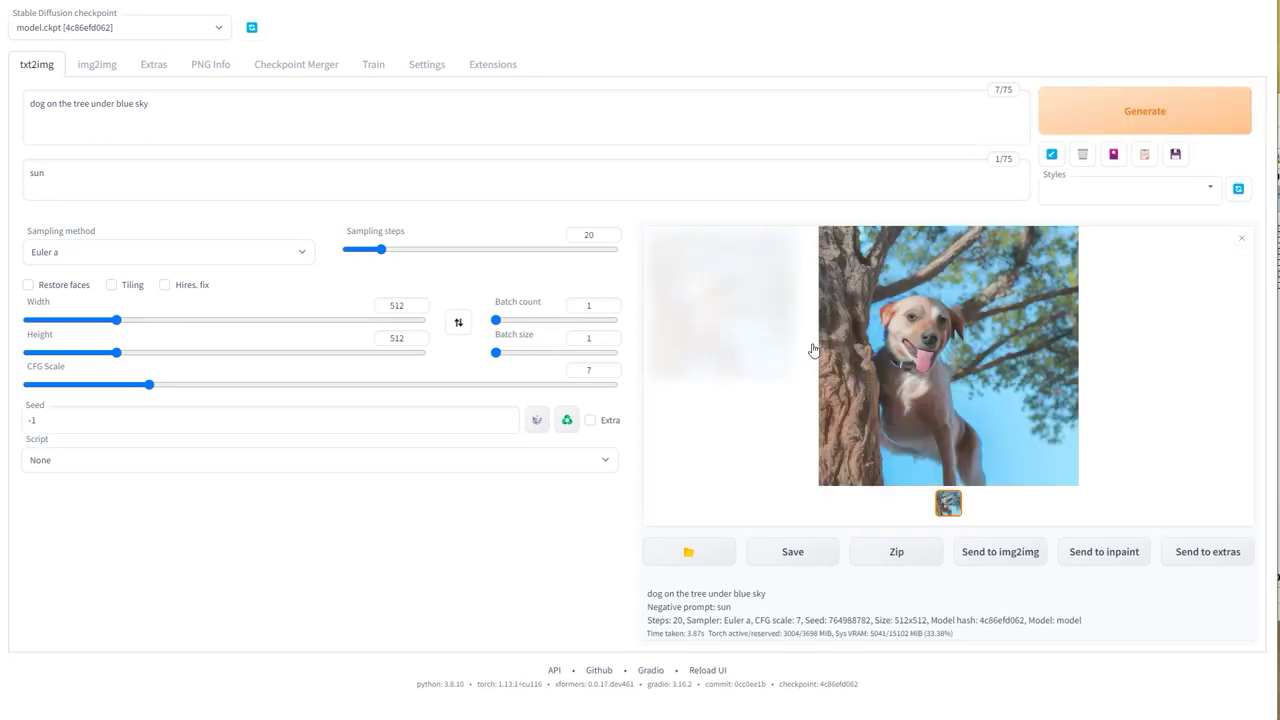
click(910, 347)
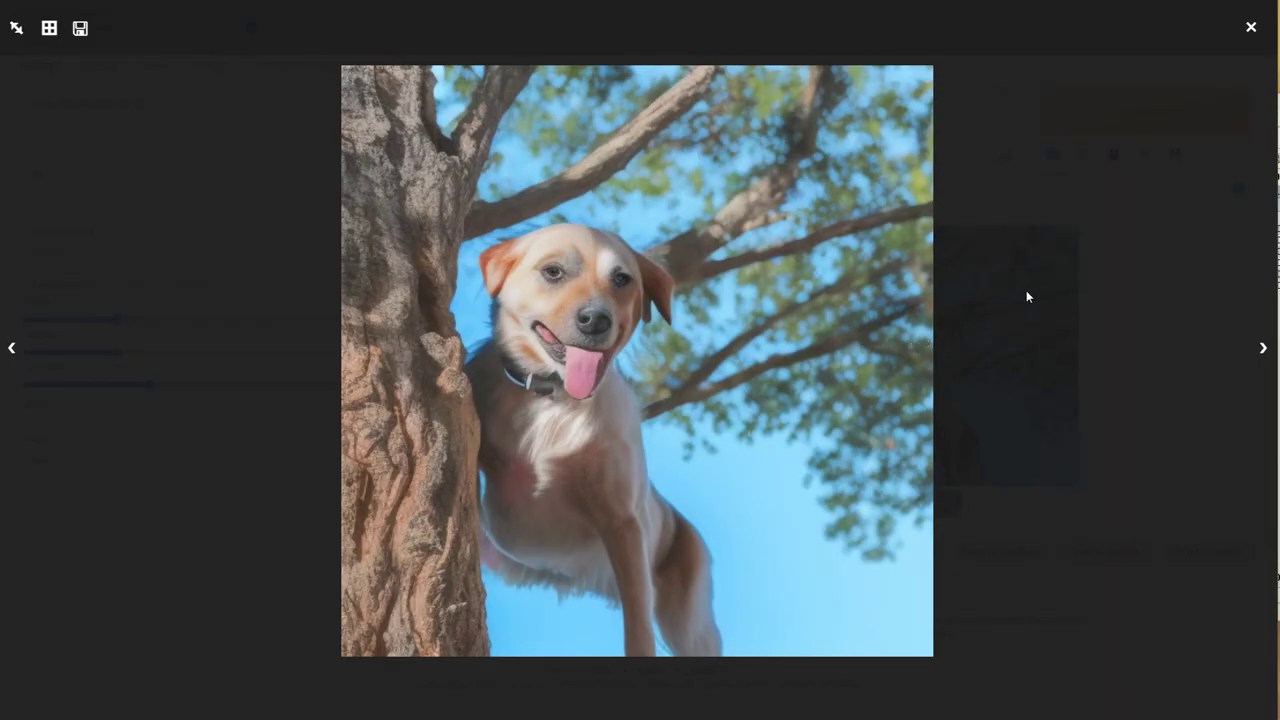
click(1027, 296)
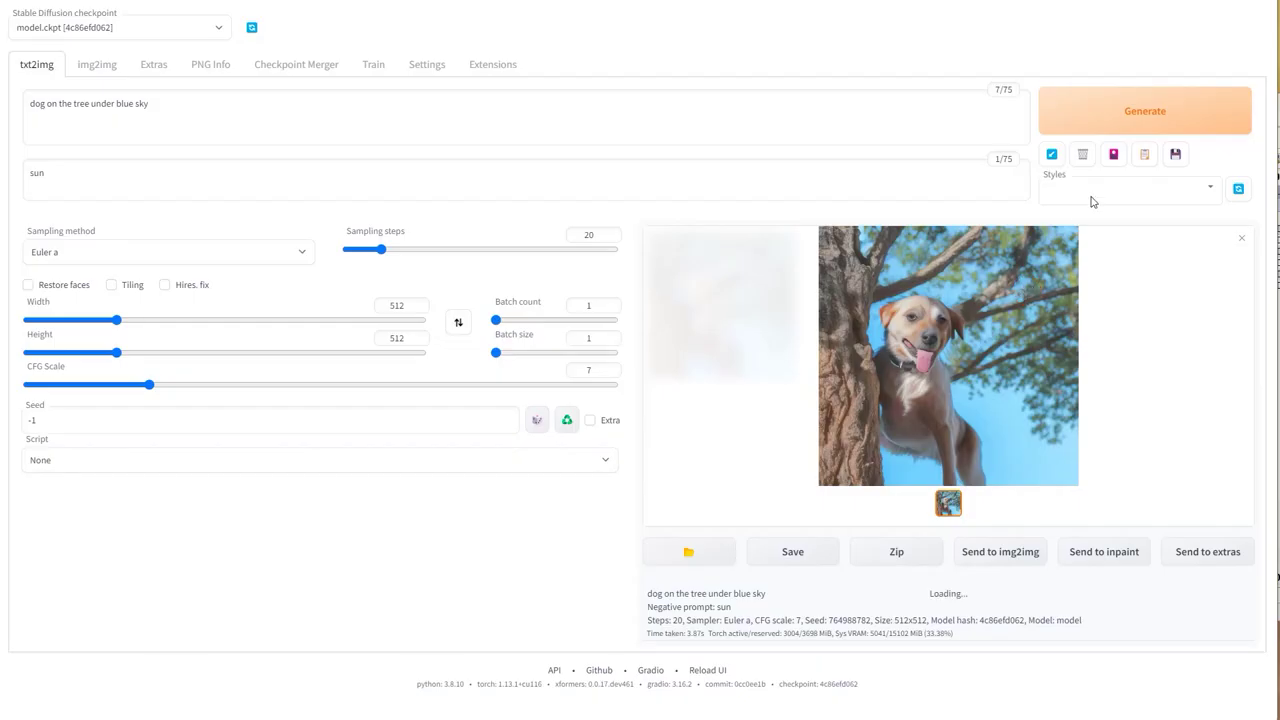
click(1141, 114)
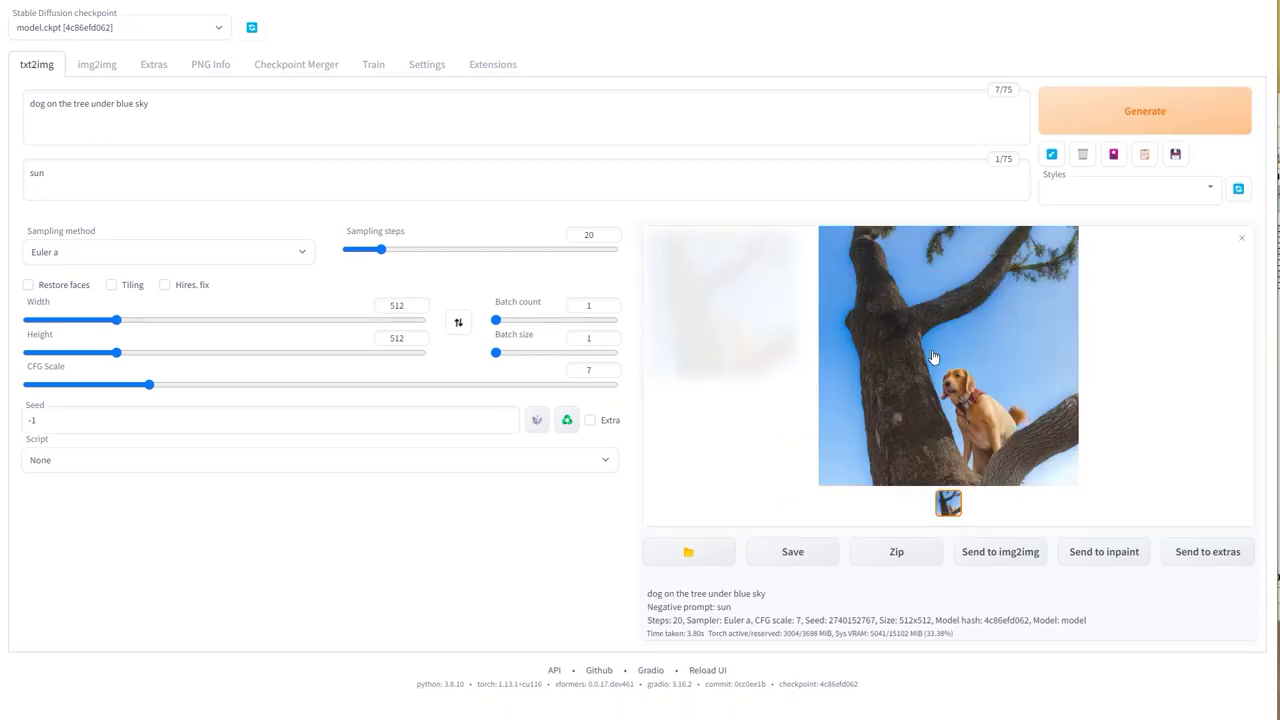
click(930, 356)
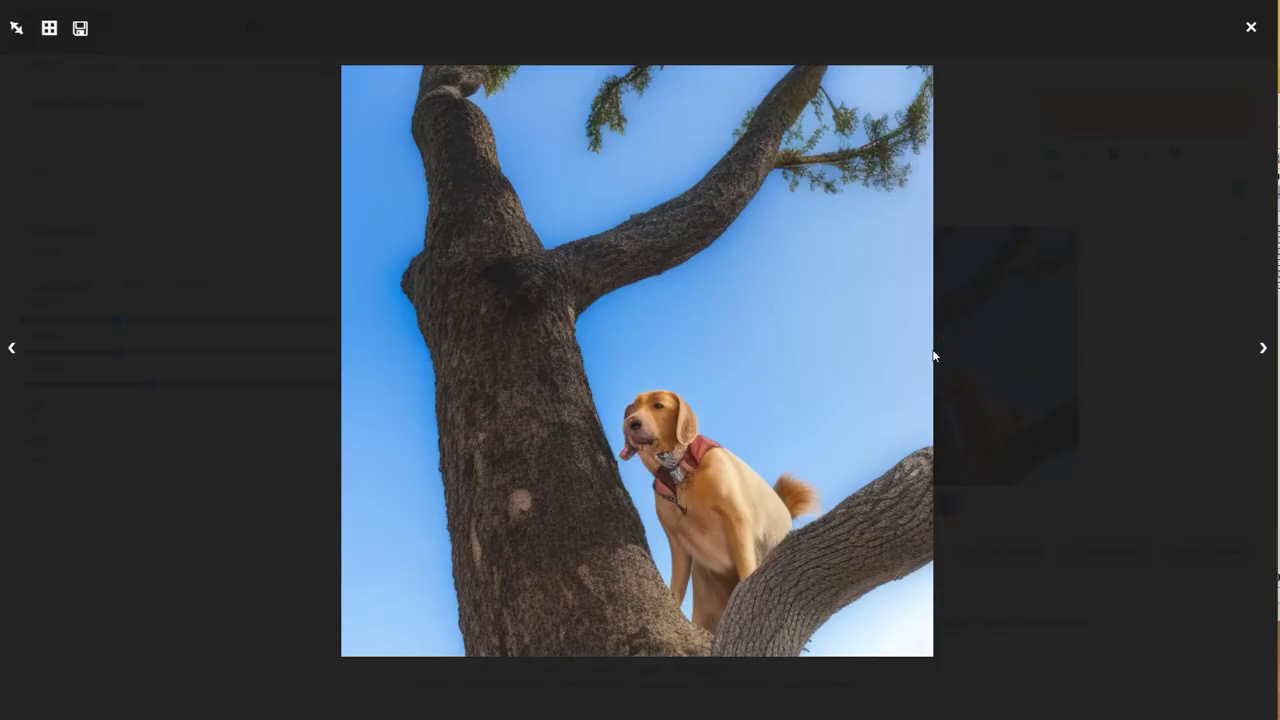
click(1002, 320)
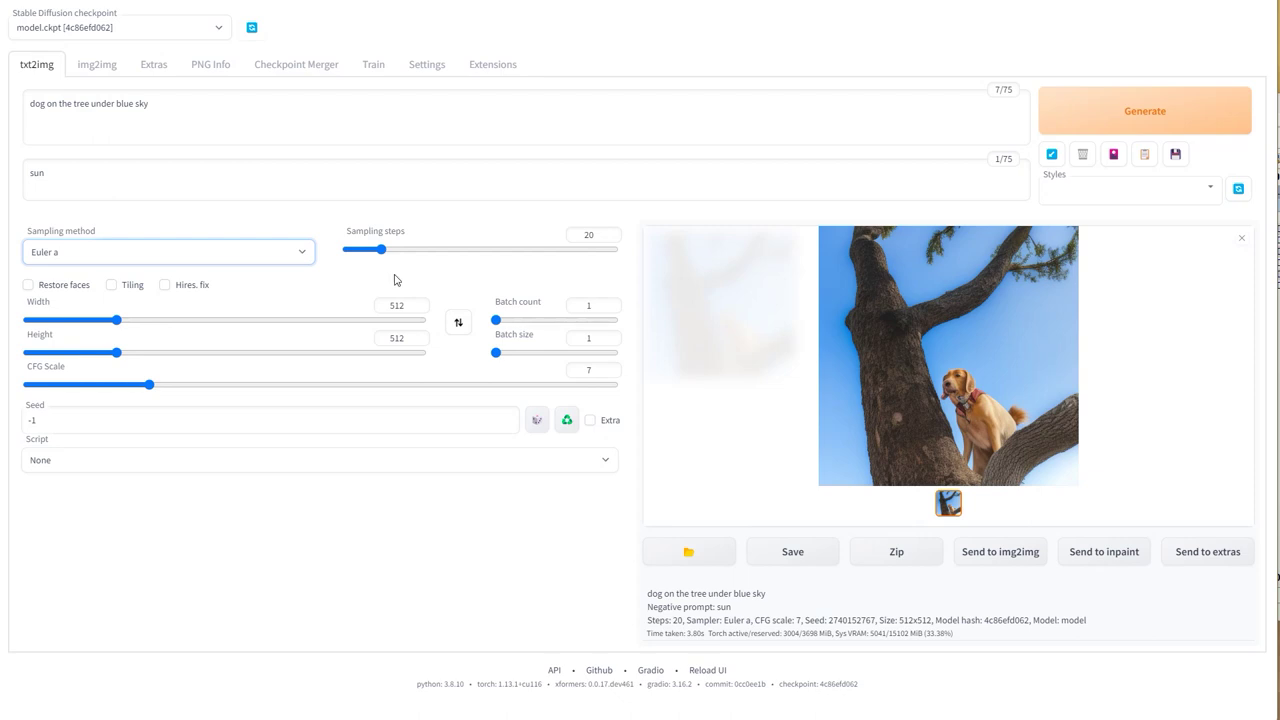
Step: Generate the dog image at 1 sampling step, then again at 50 steps
drag(381, 252, 327, 252)
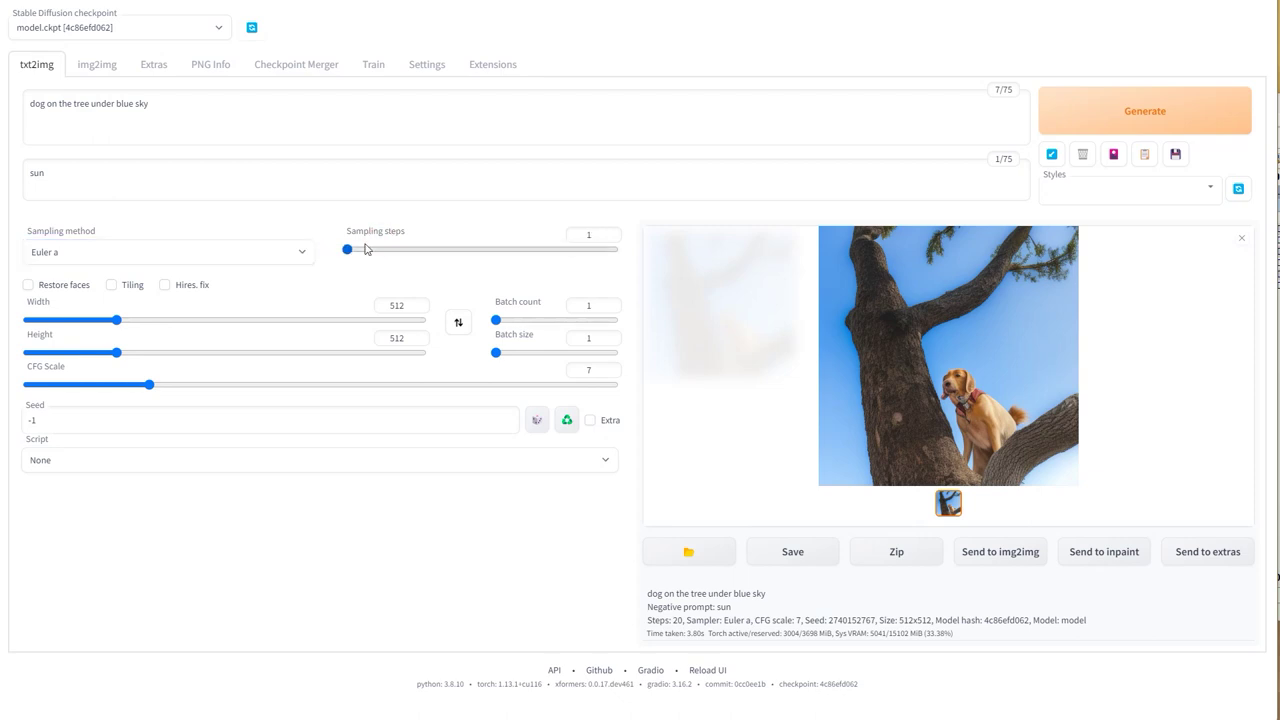
click(1063, 119)
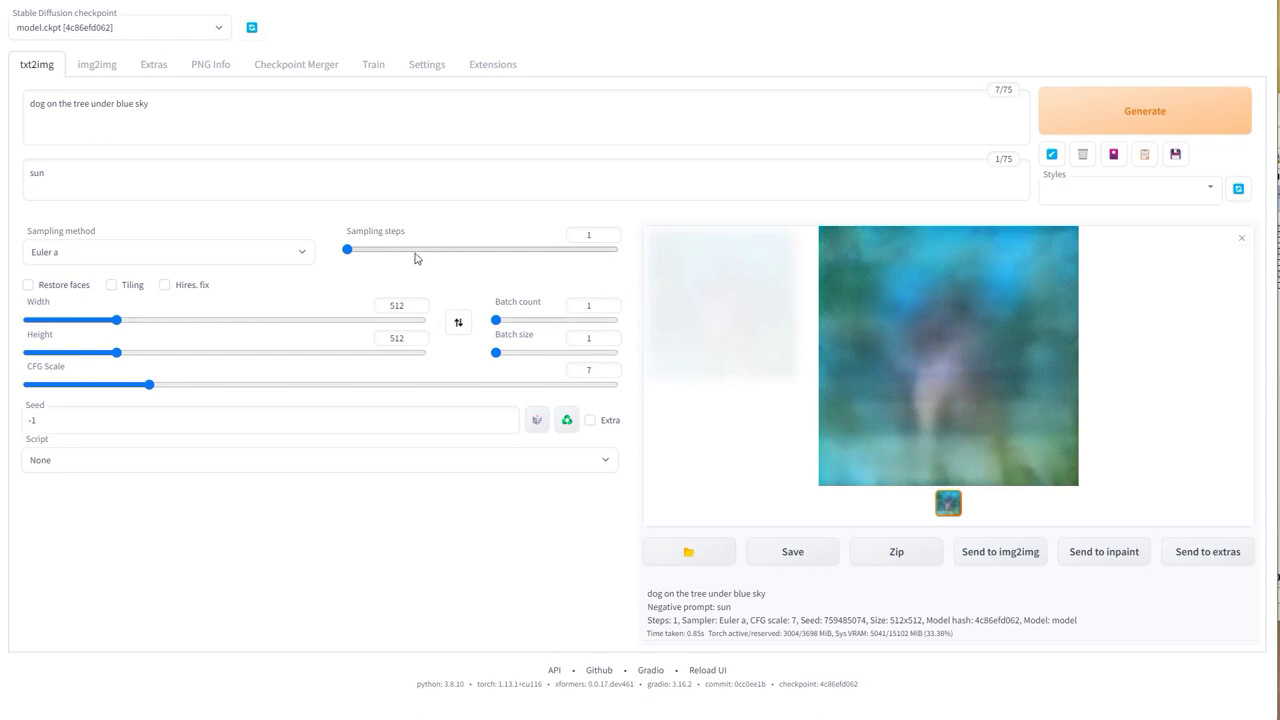
drag(514, 250, 435, 251)
click(1079, 122)
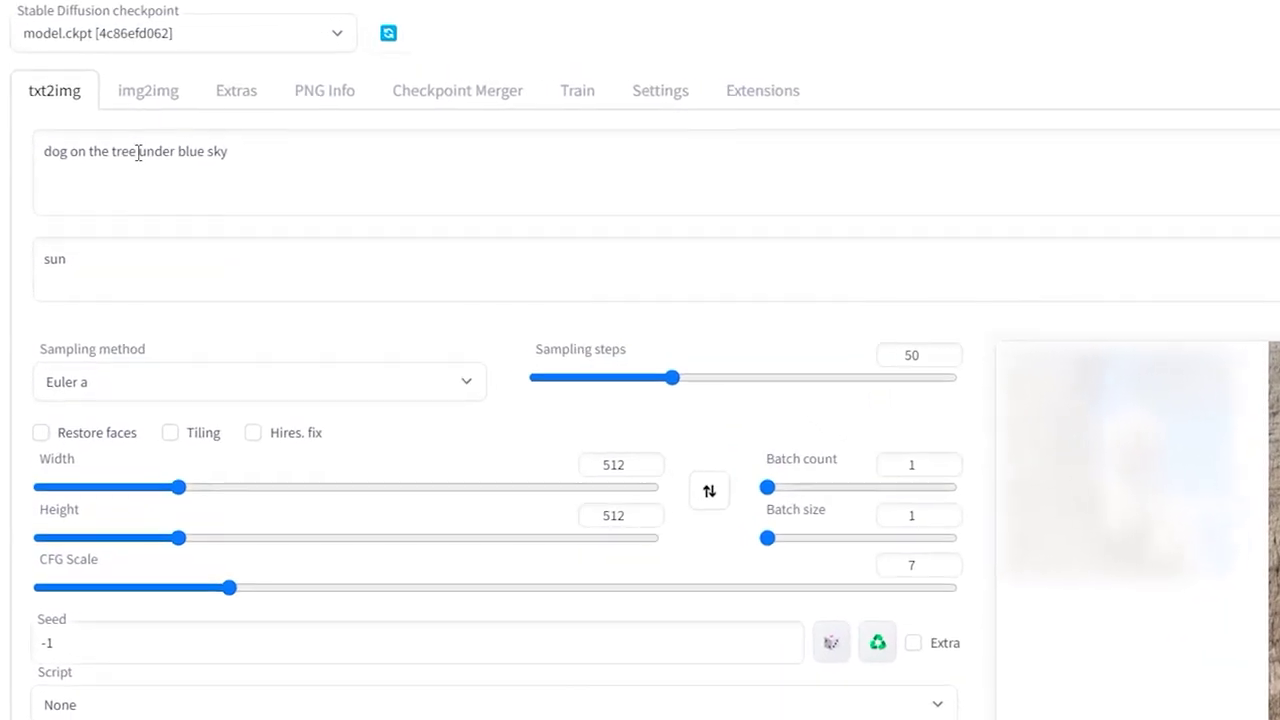
Step: Replace the dog prompt with 'cat sit on the grass, van gogh'
drag(226, 146, 5, 149)
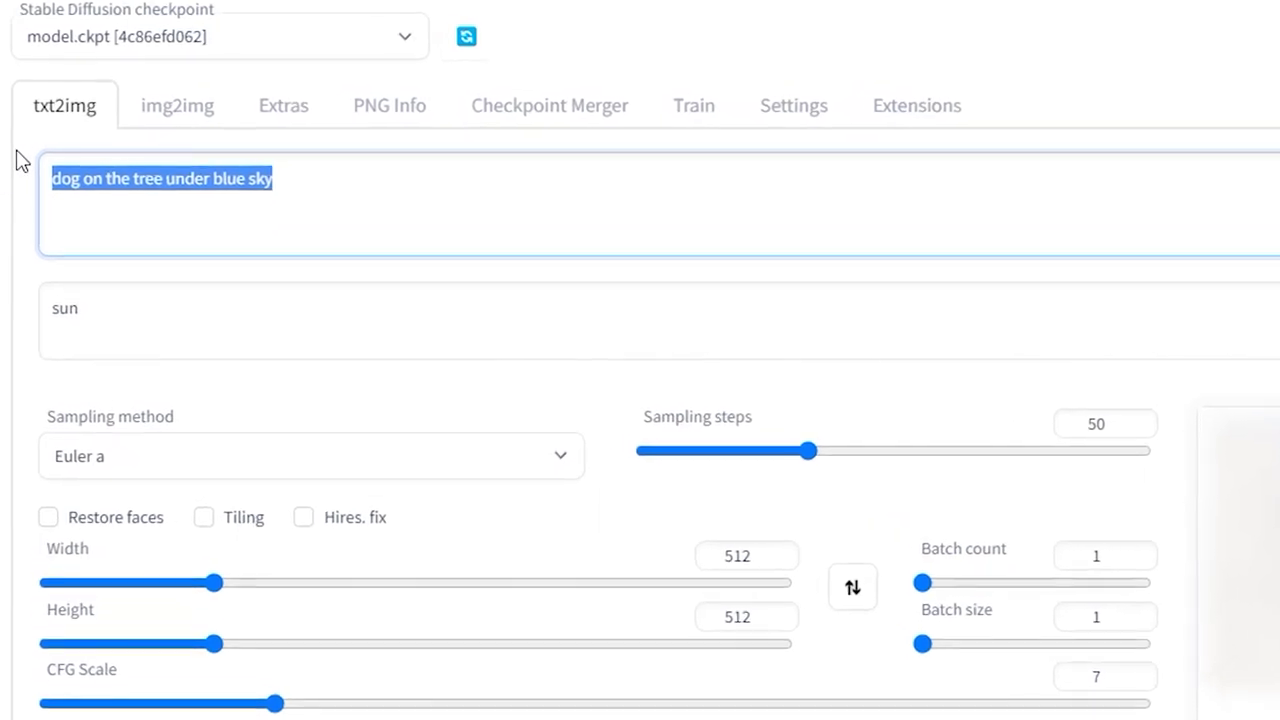
click(119, 211)
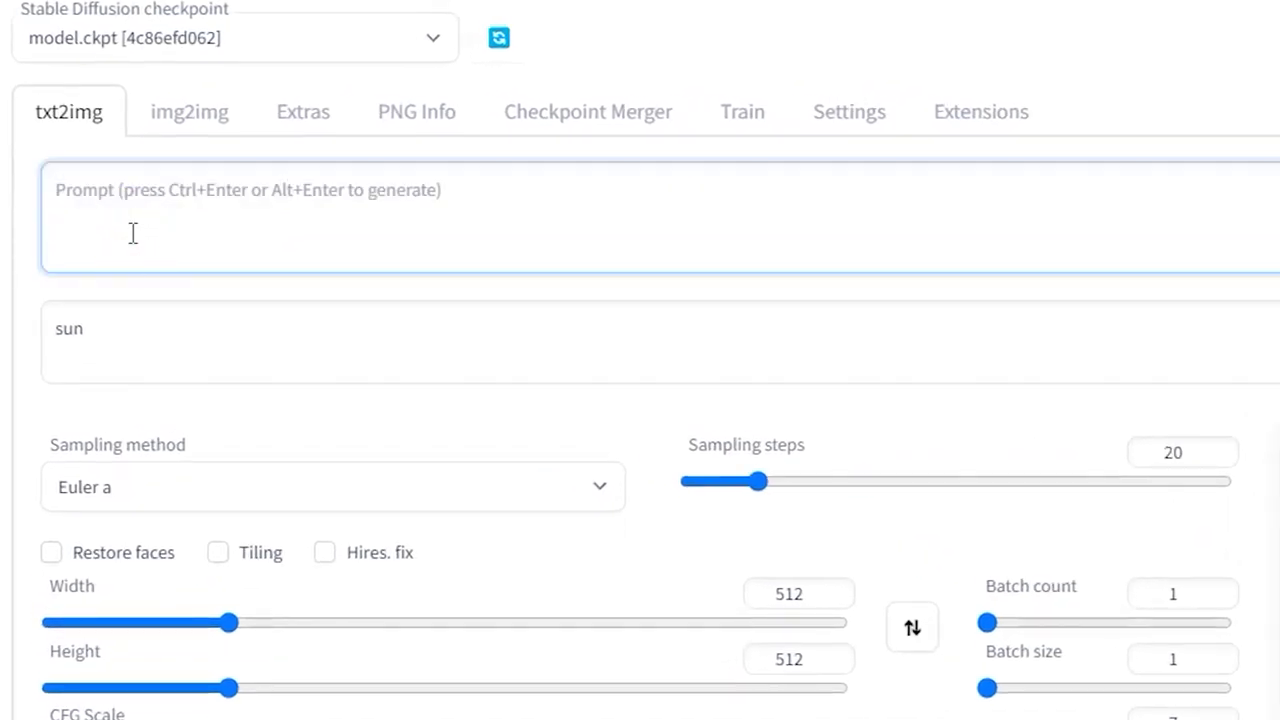
text(cat sit)
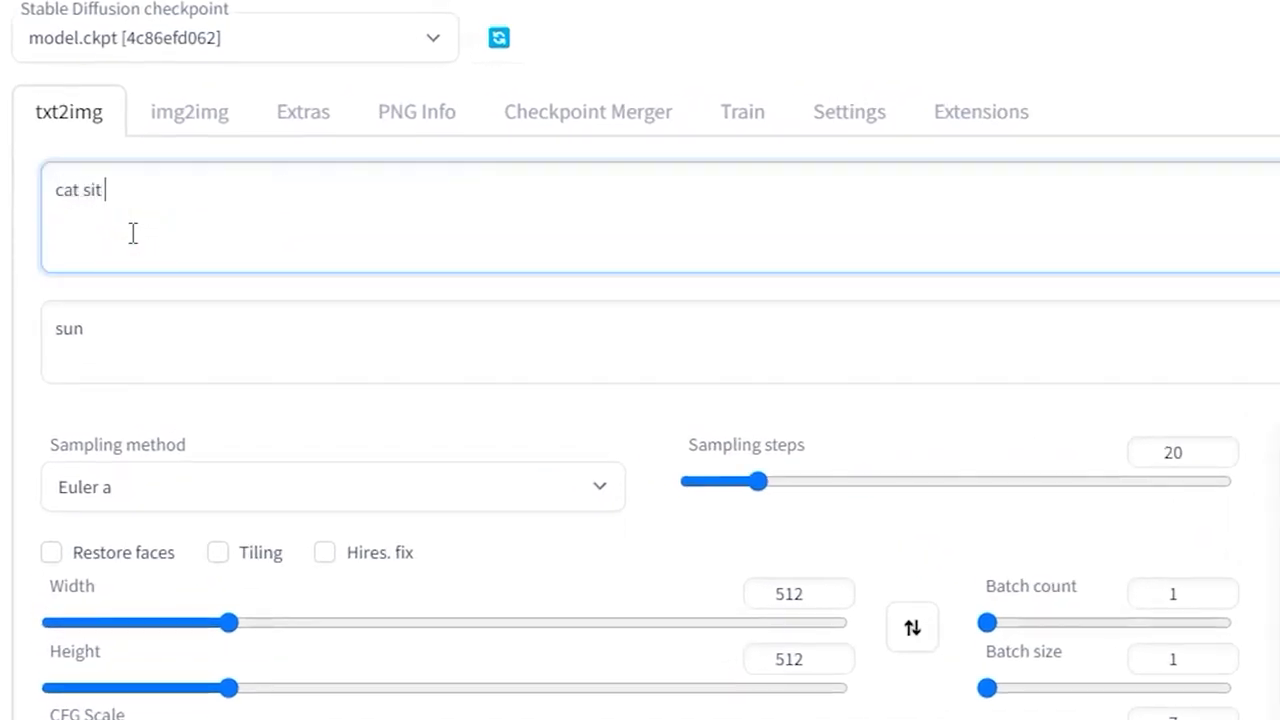
text( on the grass,)
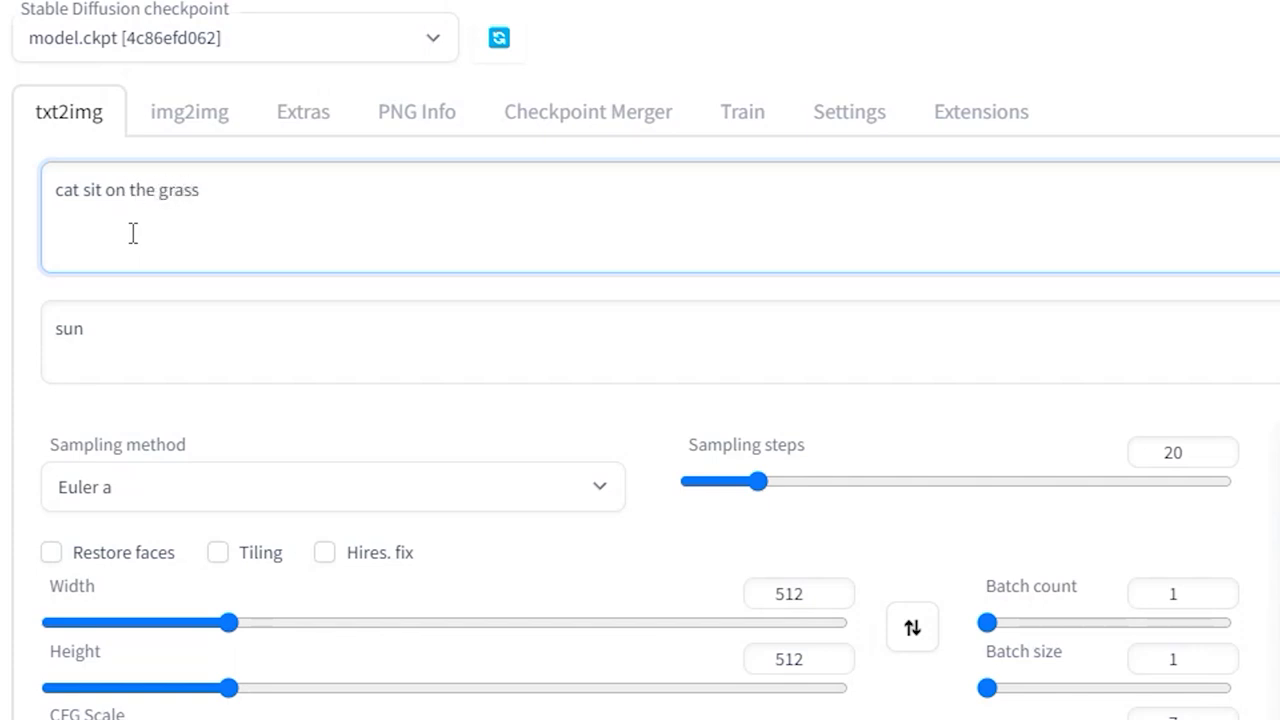
text(van gogh)
Step: Set the negative prompt to 'ugly, deformed' and view the resulting Van Gogh cat full size
drag(163, 337, 6, 341)
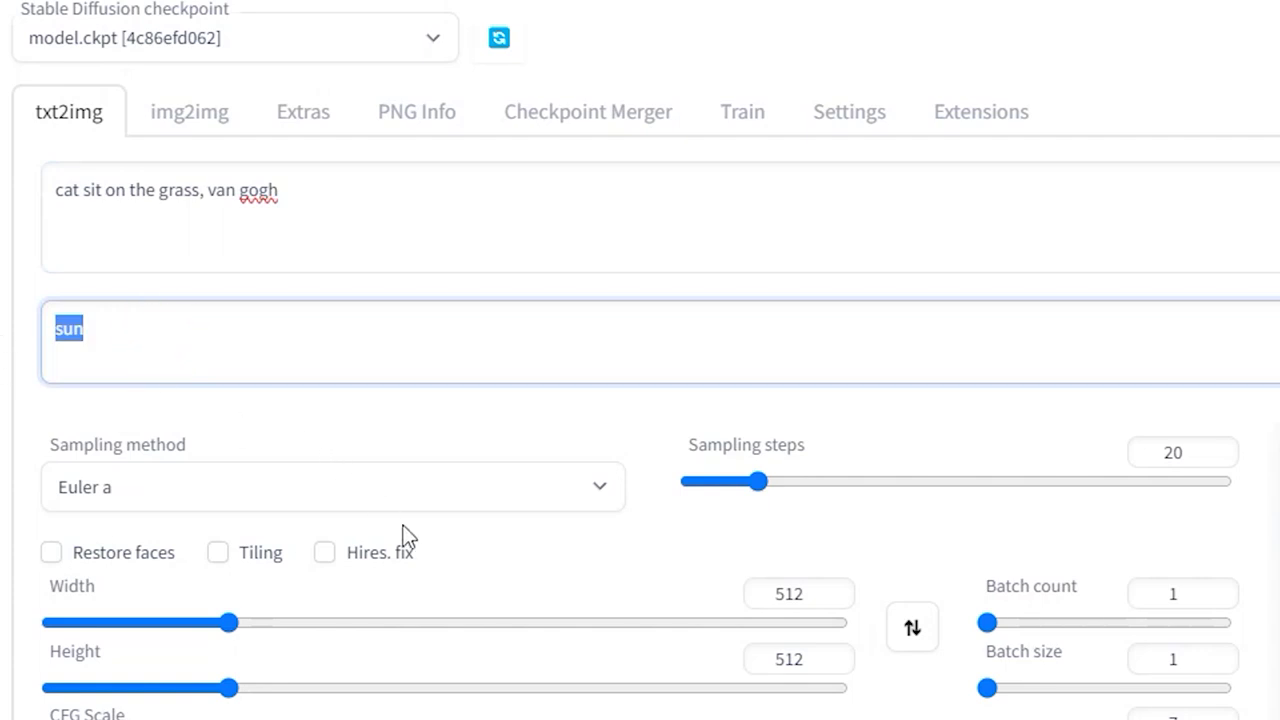
text(ugly, defor)
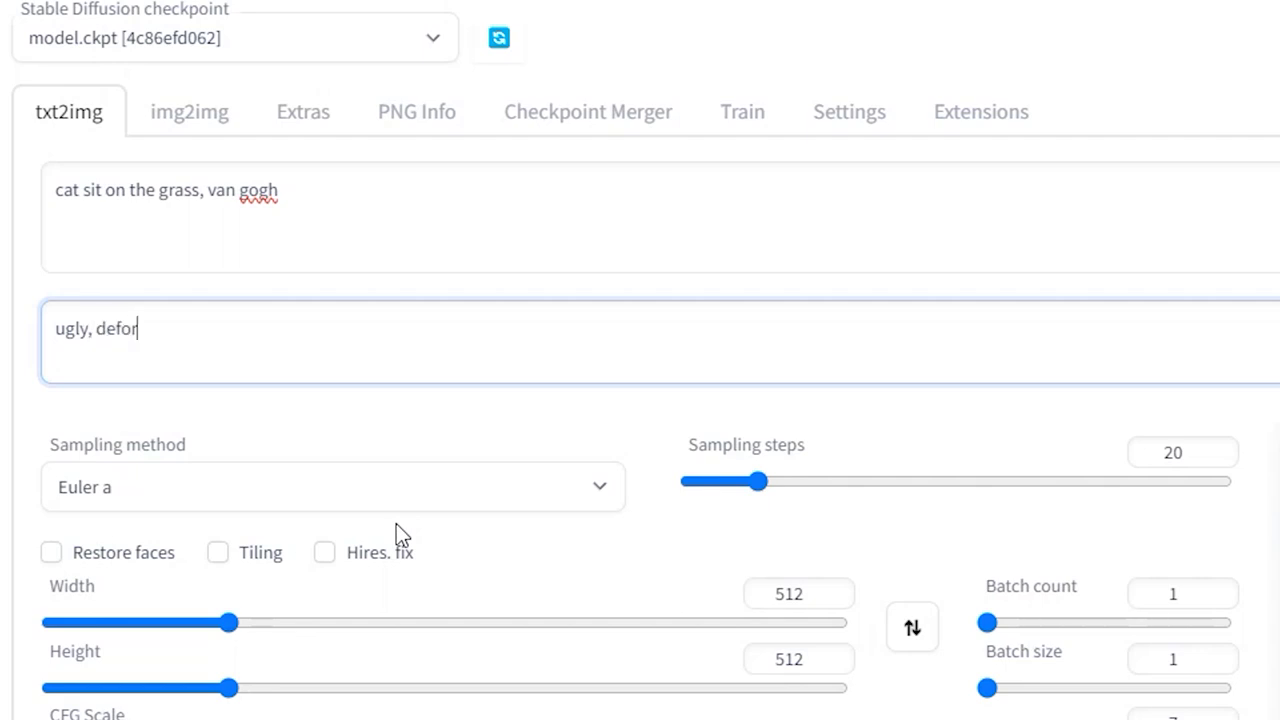
text(med)
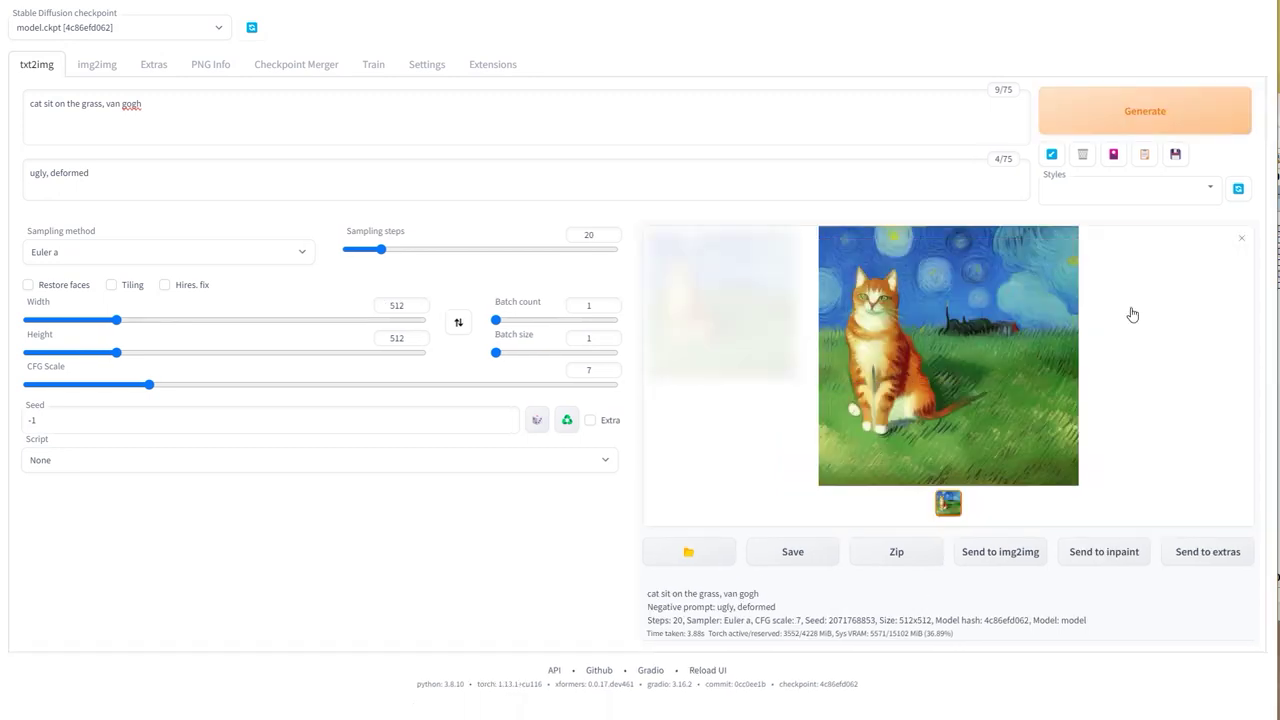
click(988, 320)
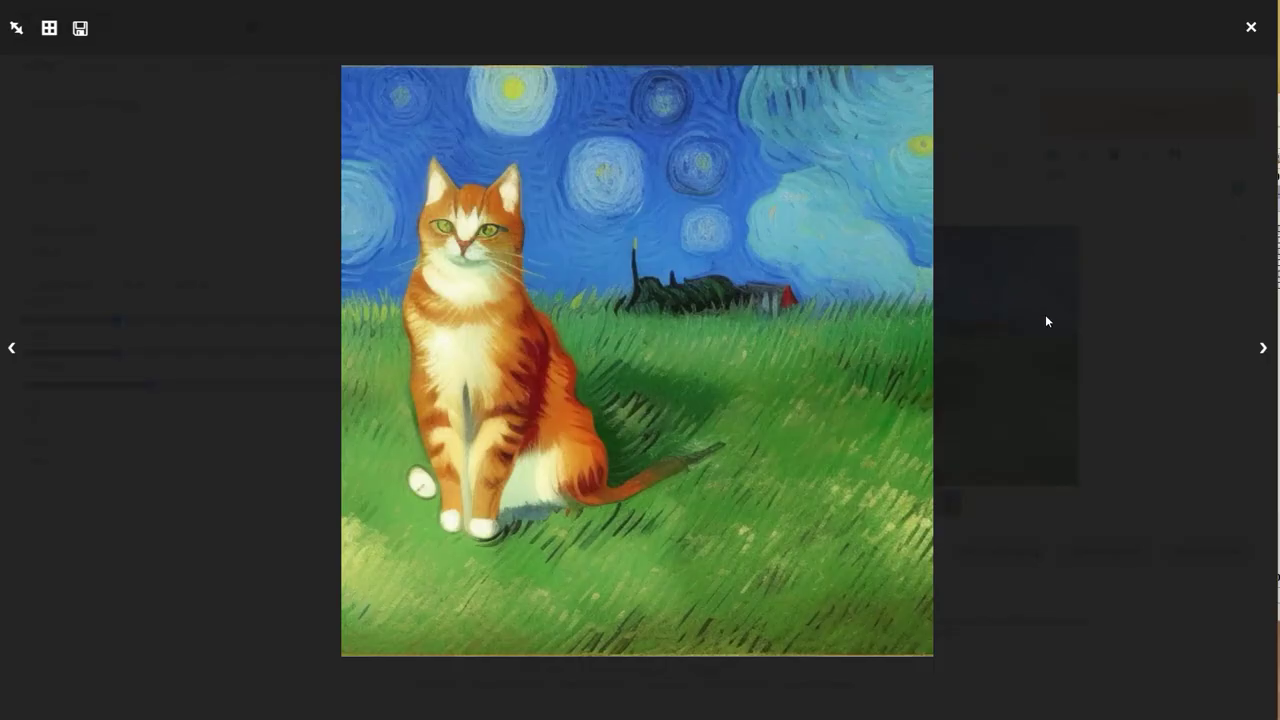
click(1081, 316)
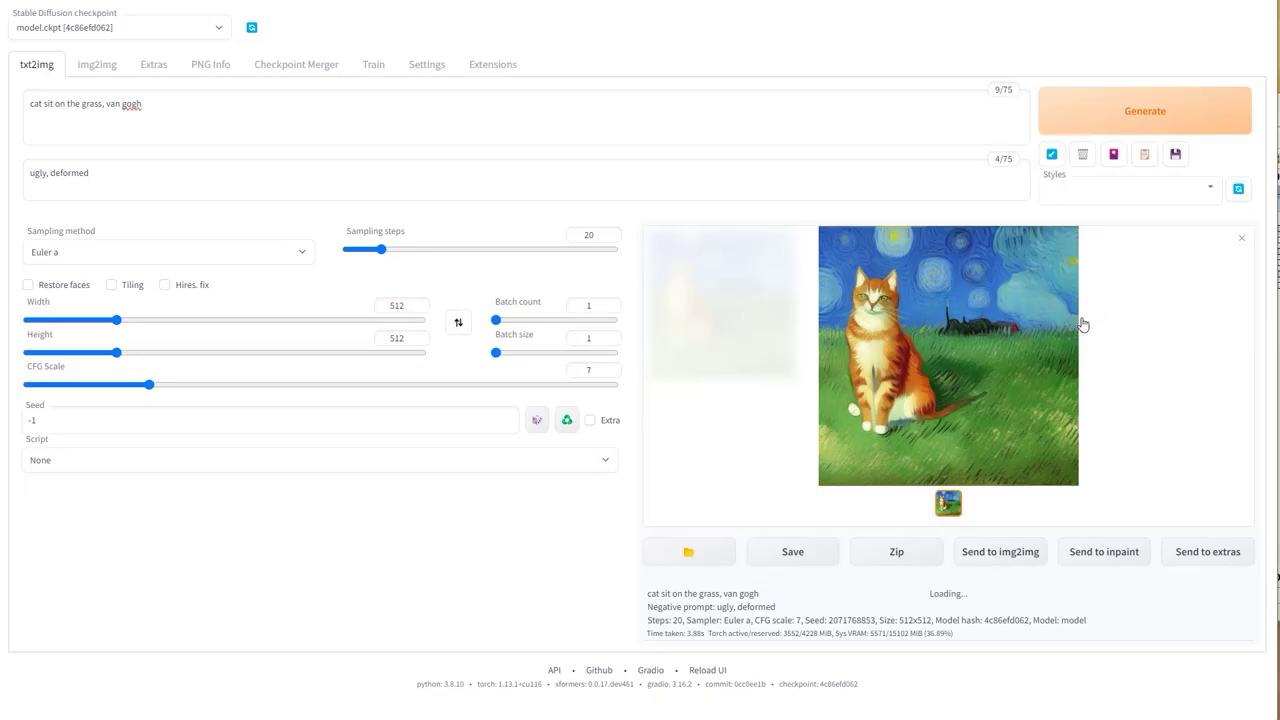
Step: Generate the Van Gogh cat using the DPM++ 2M Karras sampler
click(256, 260)
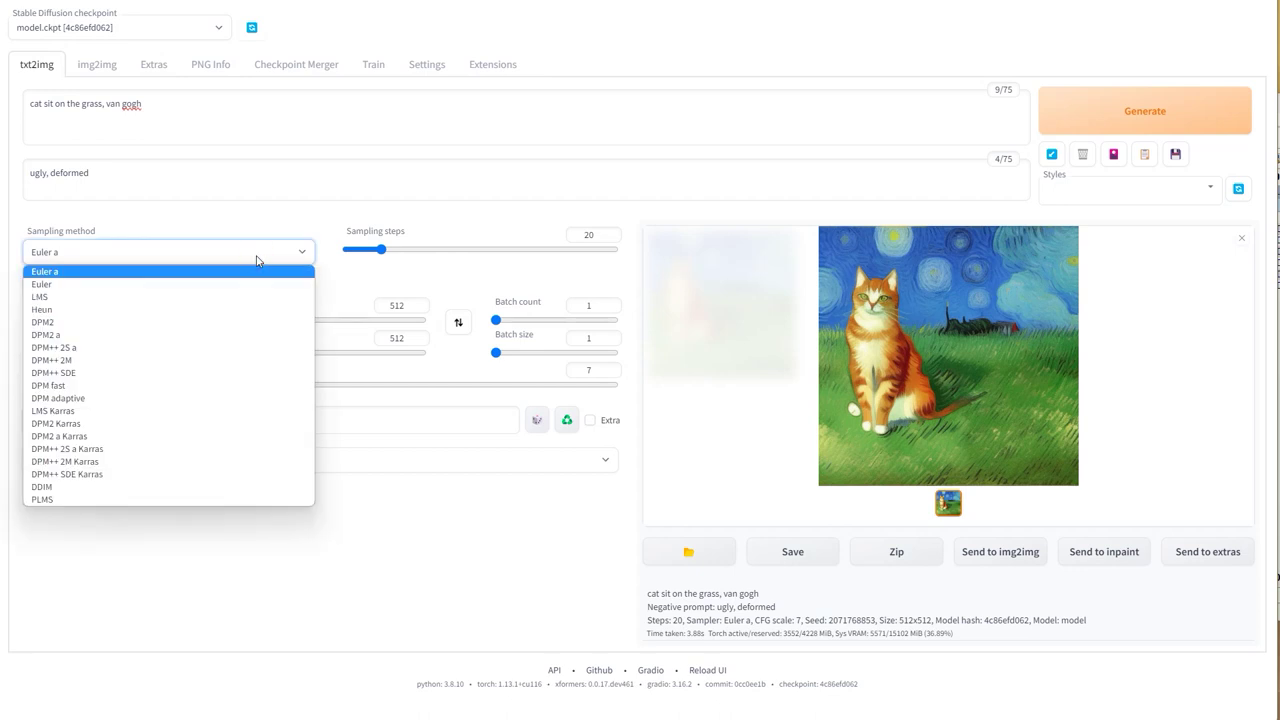
click(150, 463)
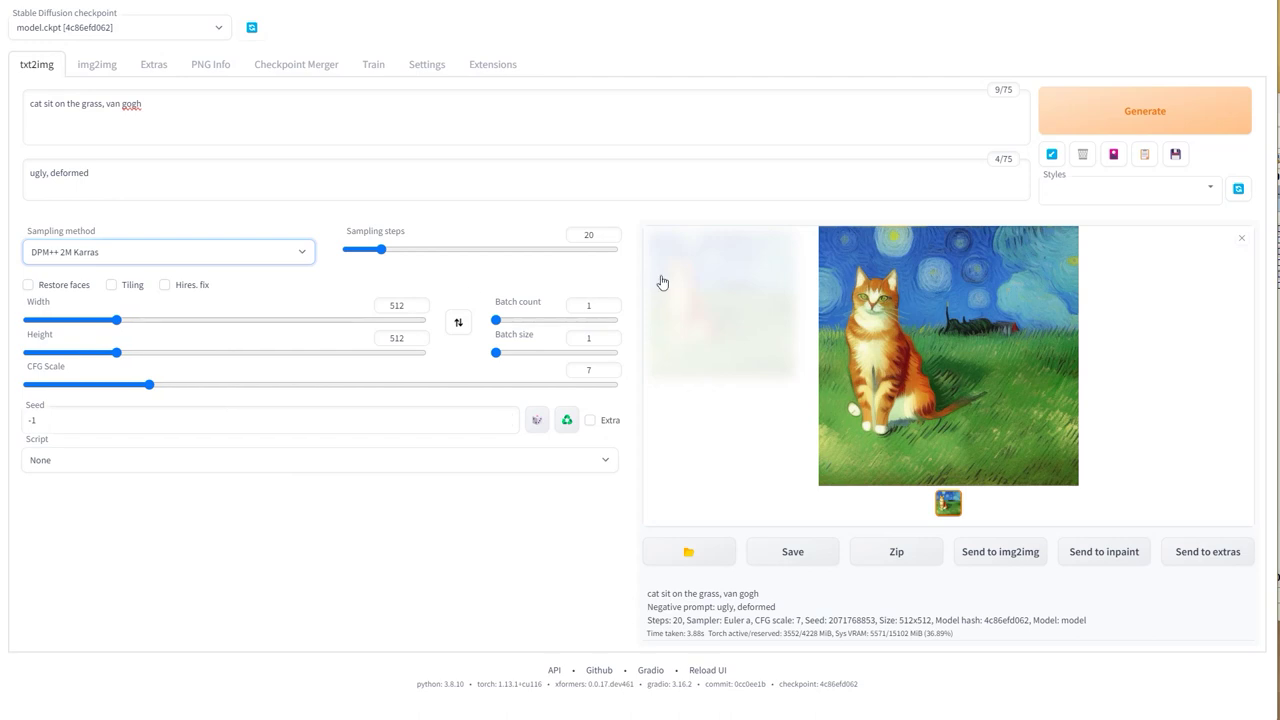
click(1123, 100)
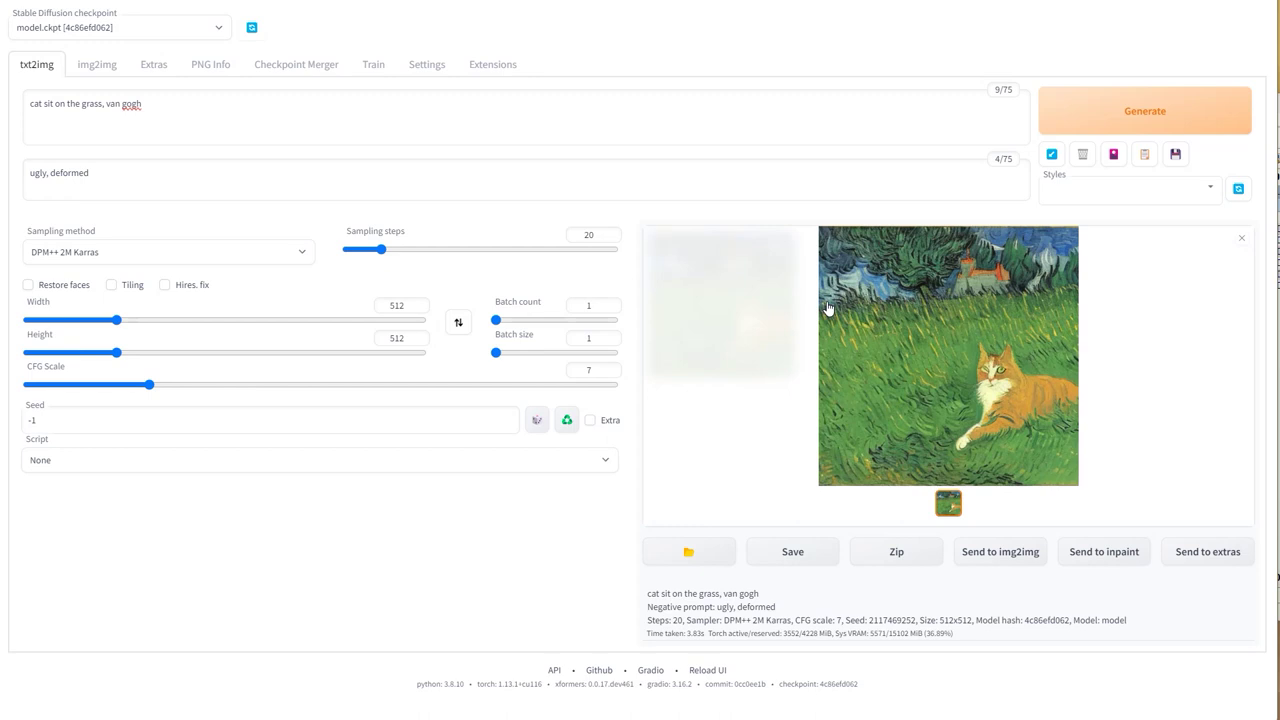
Step: Generate the Van Gogh cat at 50 sampling steps and view it full size
drag(429, 251, 435, 252)
click(1185, 118)
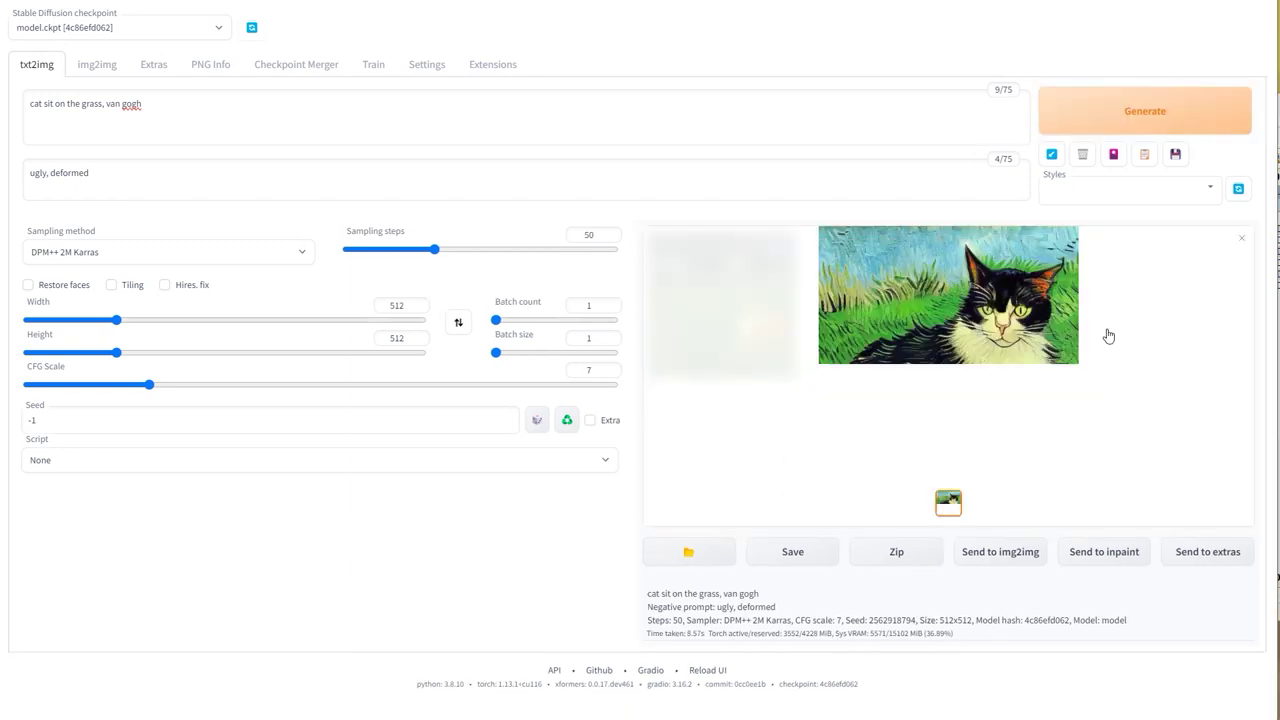
click(1028, 320)
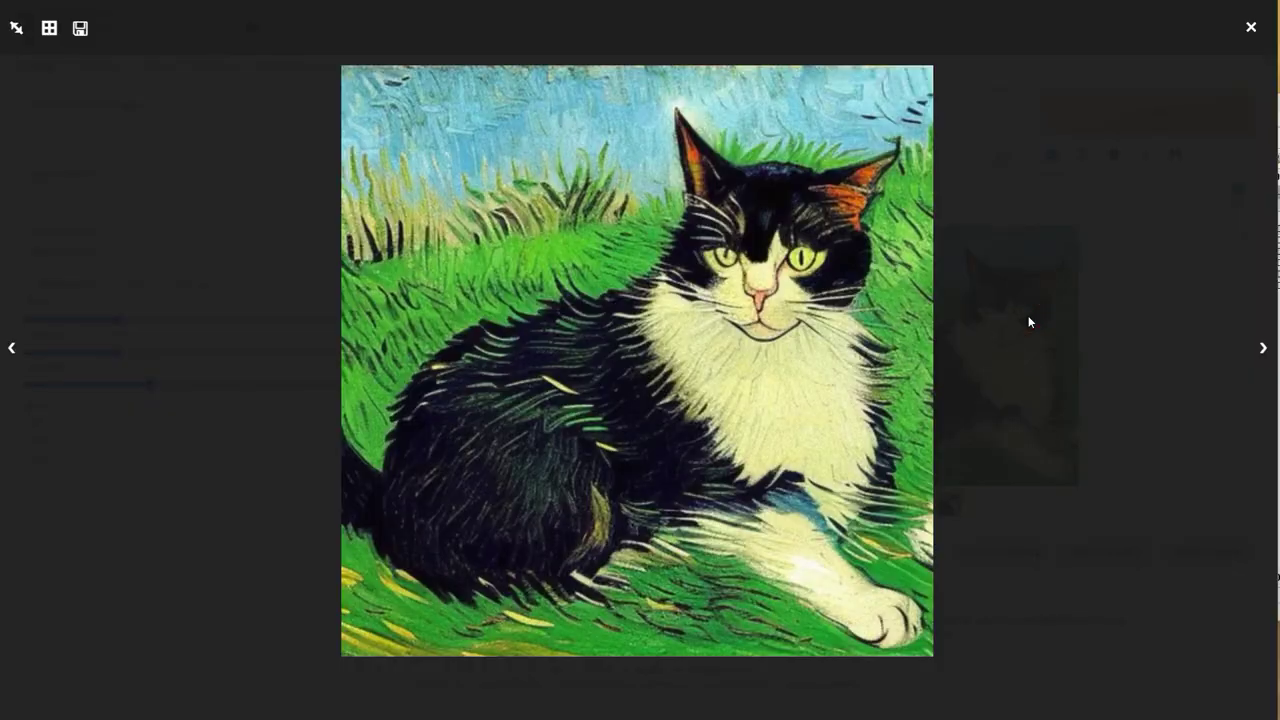
click(1028, 321)
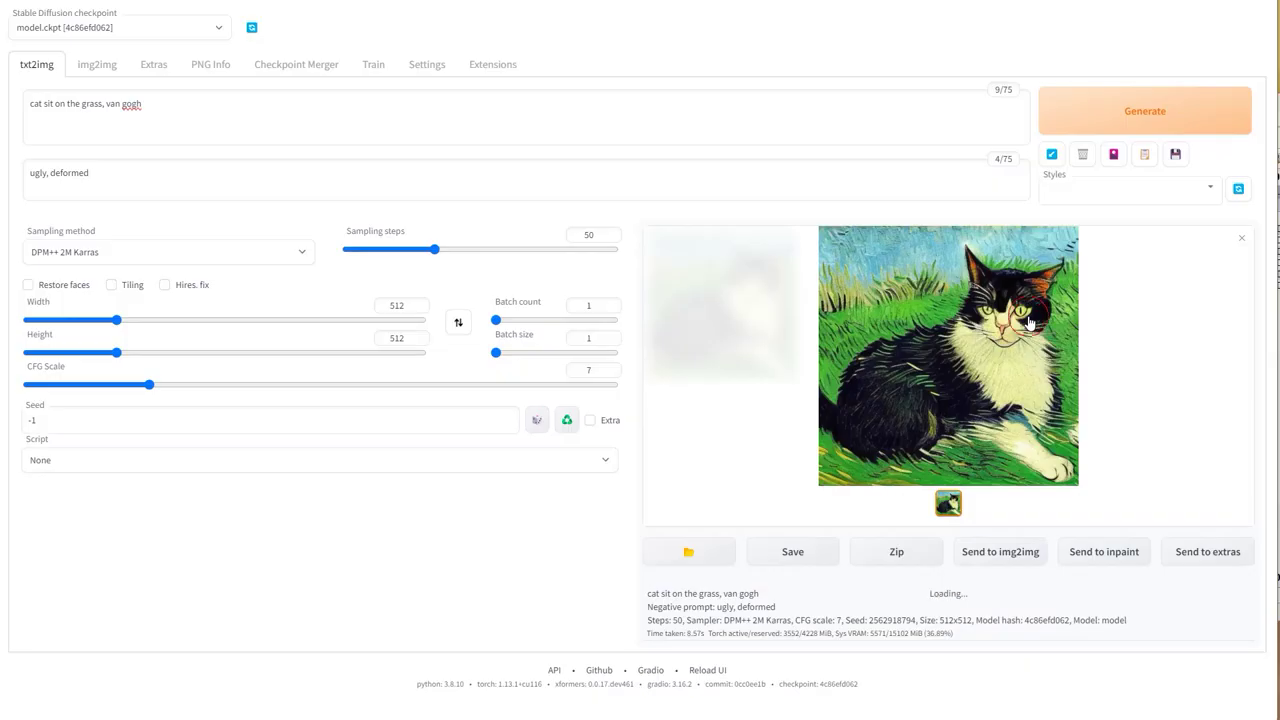
Step: Switch the sampler back to Euler a with 20 sampling steps
click(193, 255)
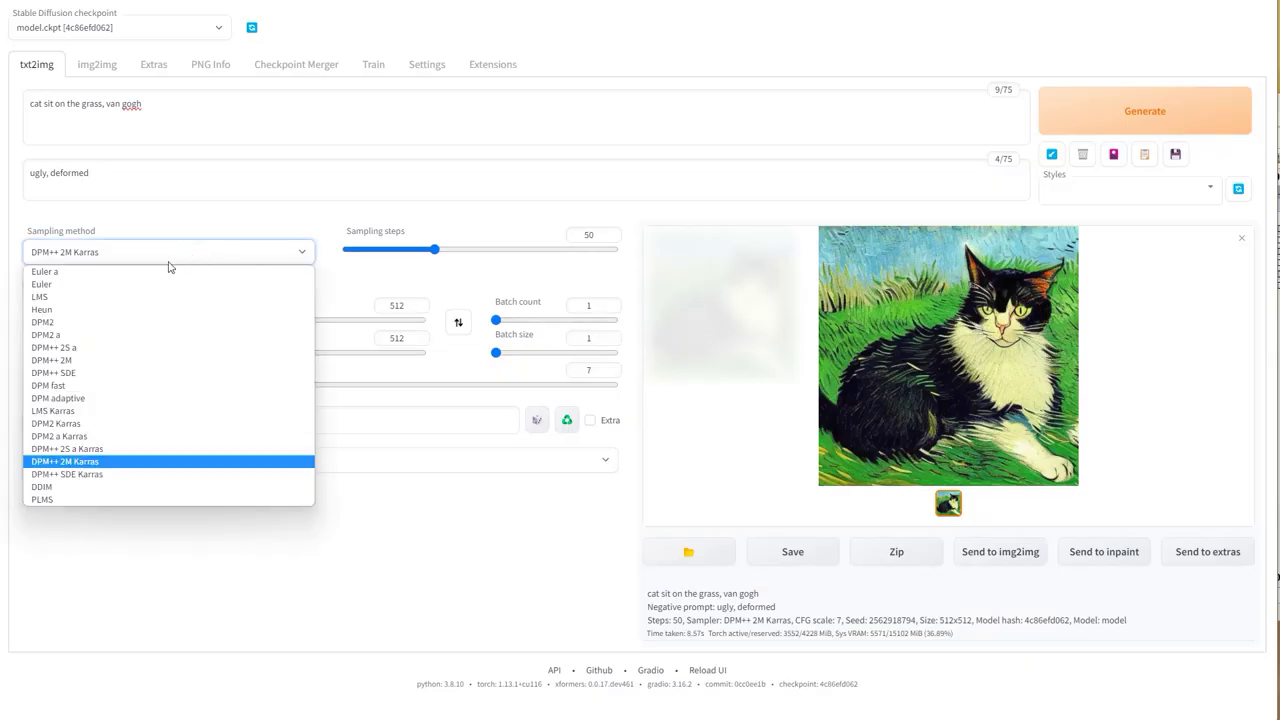
click(119, 268)
drag(421, 257, 383, 255)
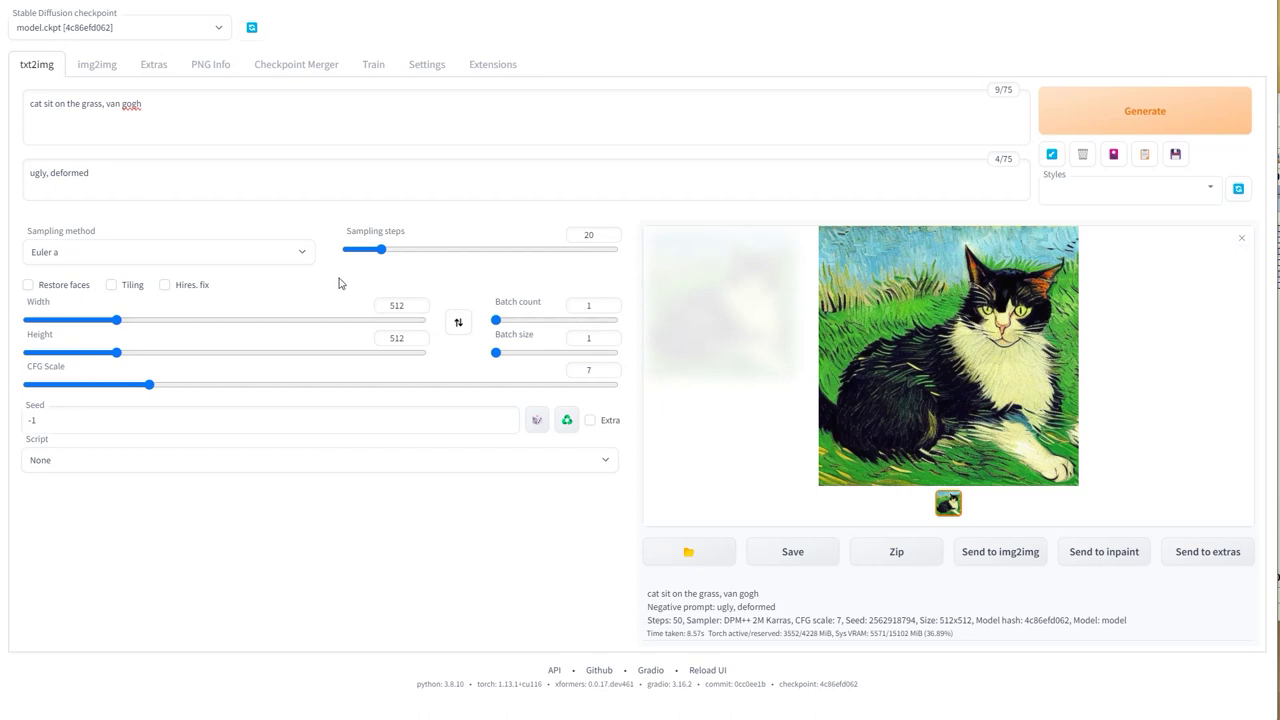
Step: Set the width to 768, generate the 768×512 image and view it full-screen
double_click(409, 305)
text(768)
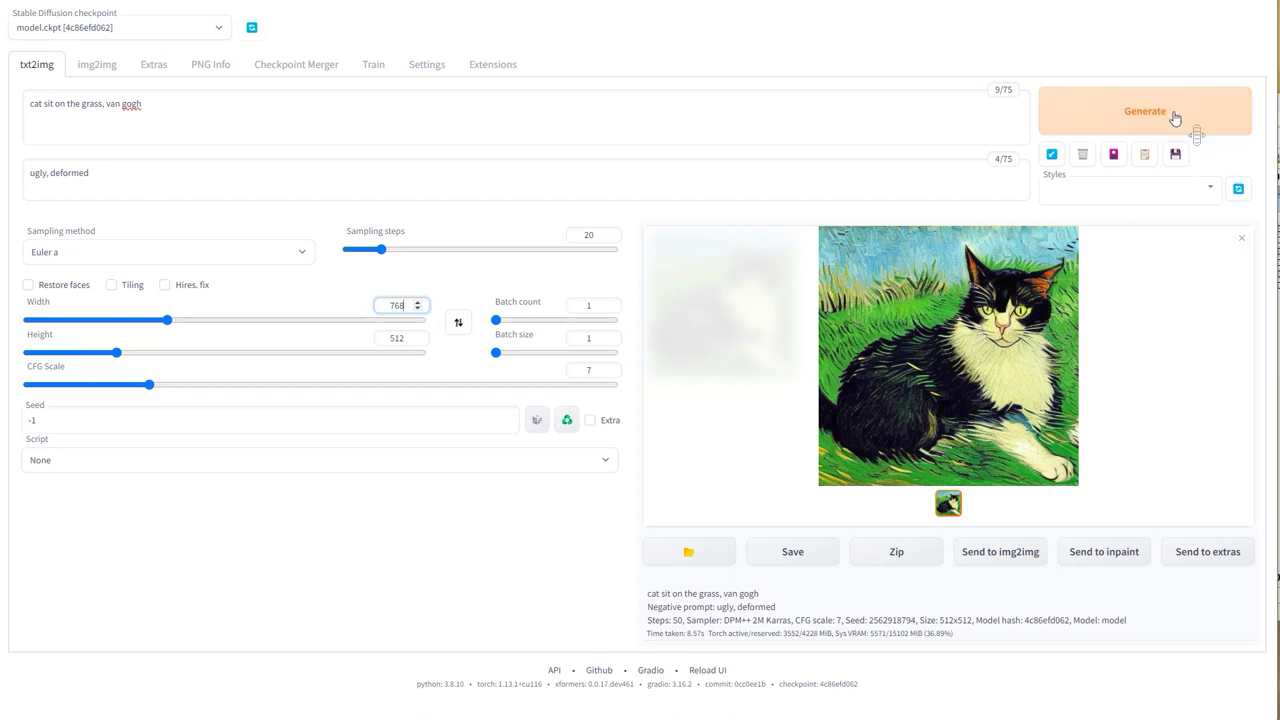
click(1175, 118)
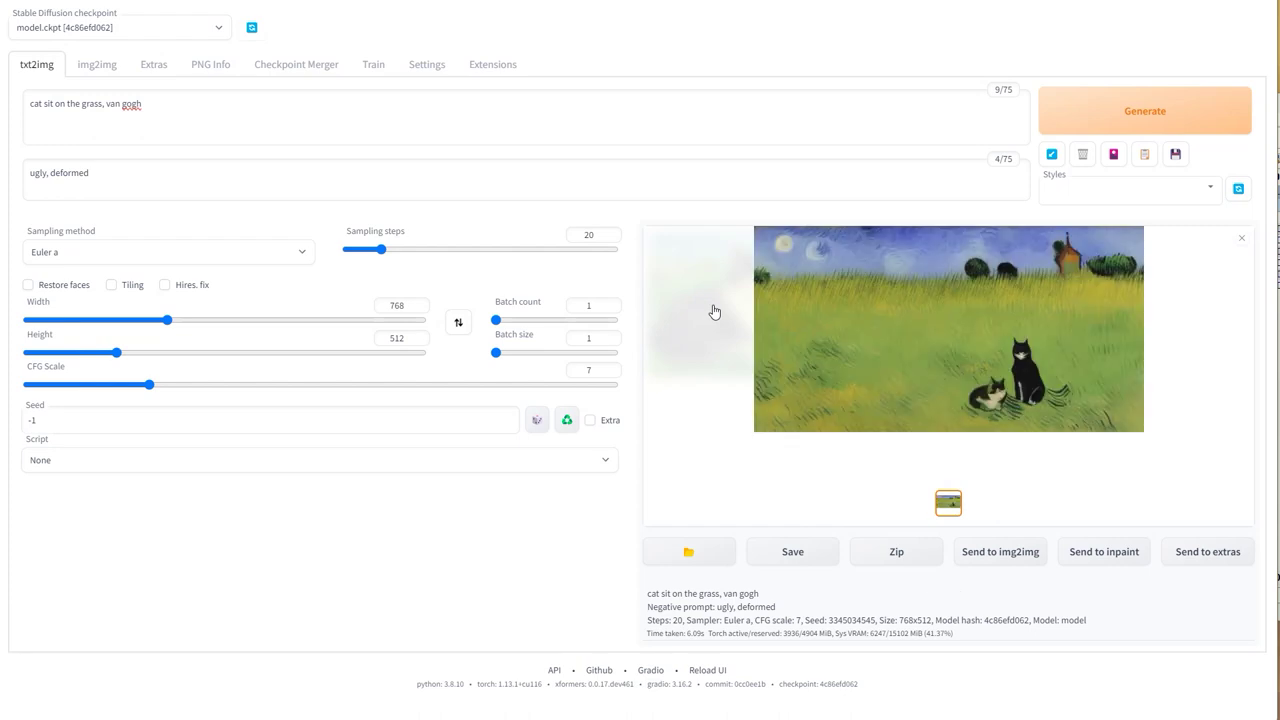
click(867, 322)
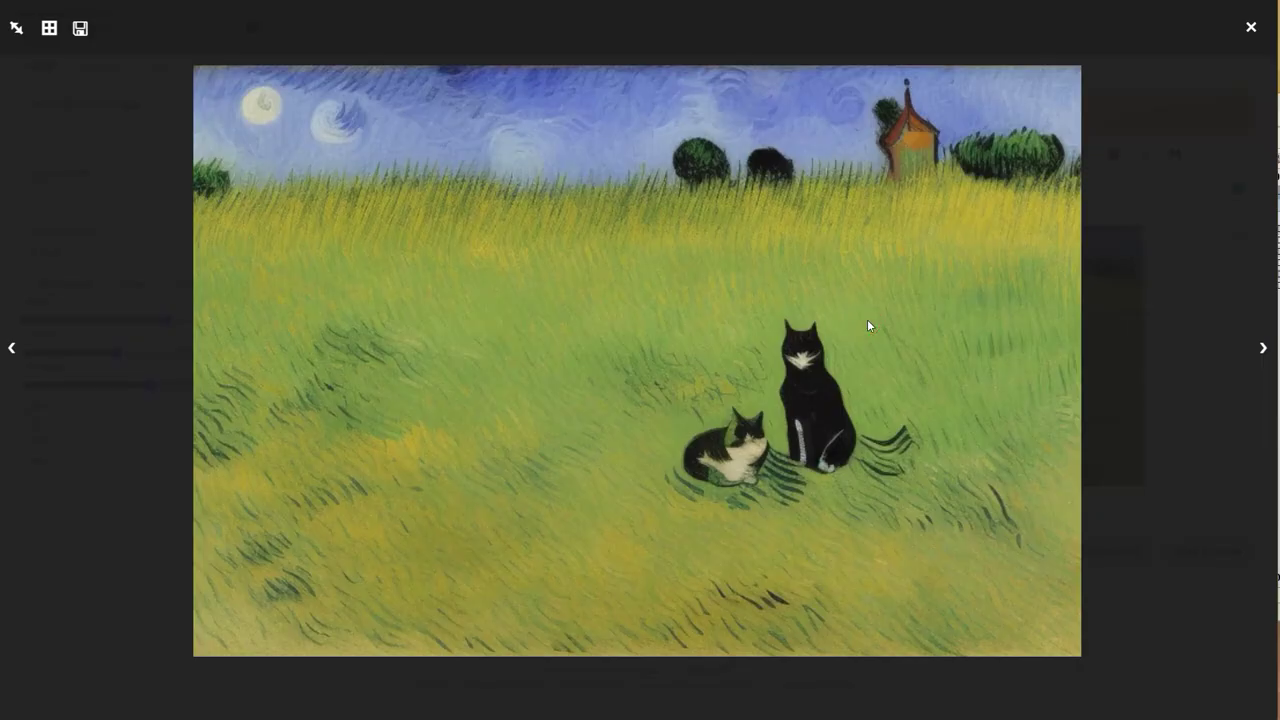
Step: Generate a 512×768 portrait cat image and preview it full-screen
click(1131, 297)
drag(410, 305, 336, 296)
text(512)
drag(408, 340, 349, 338)
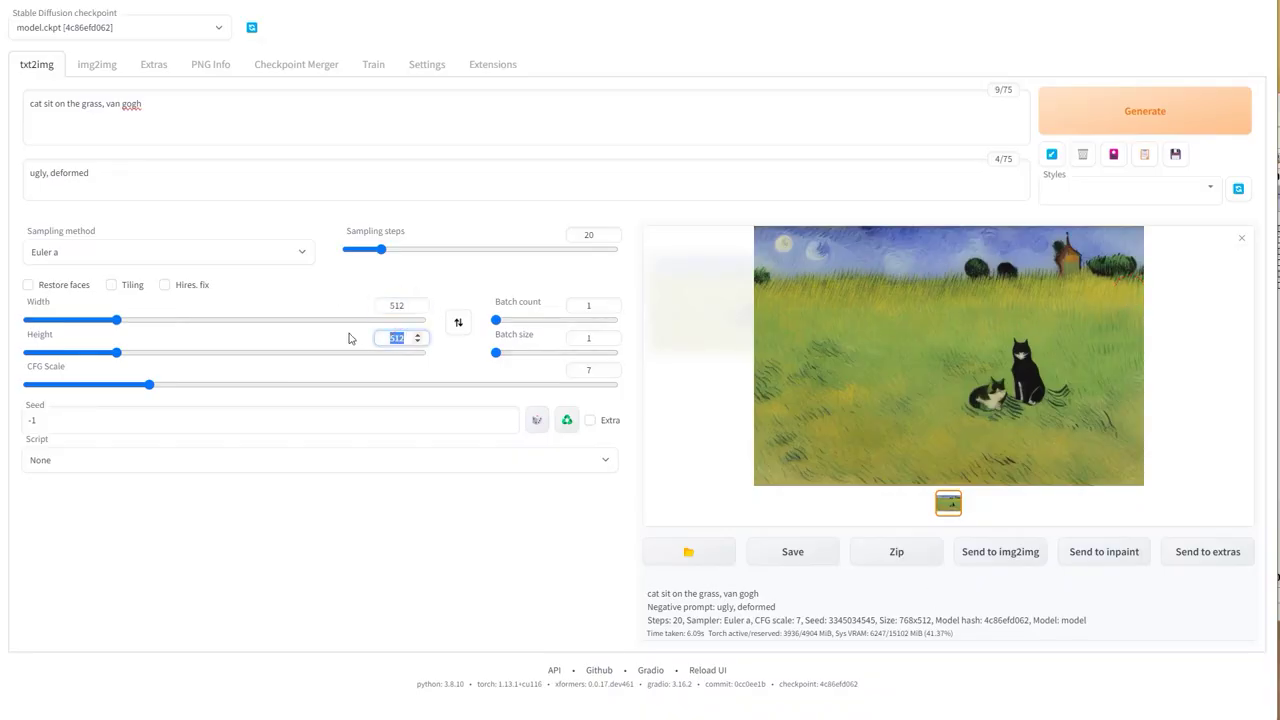
text(768)
click(1115, 118)
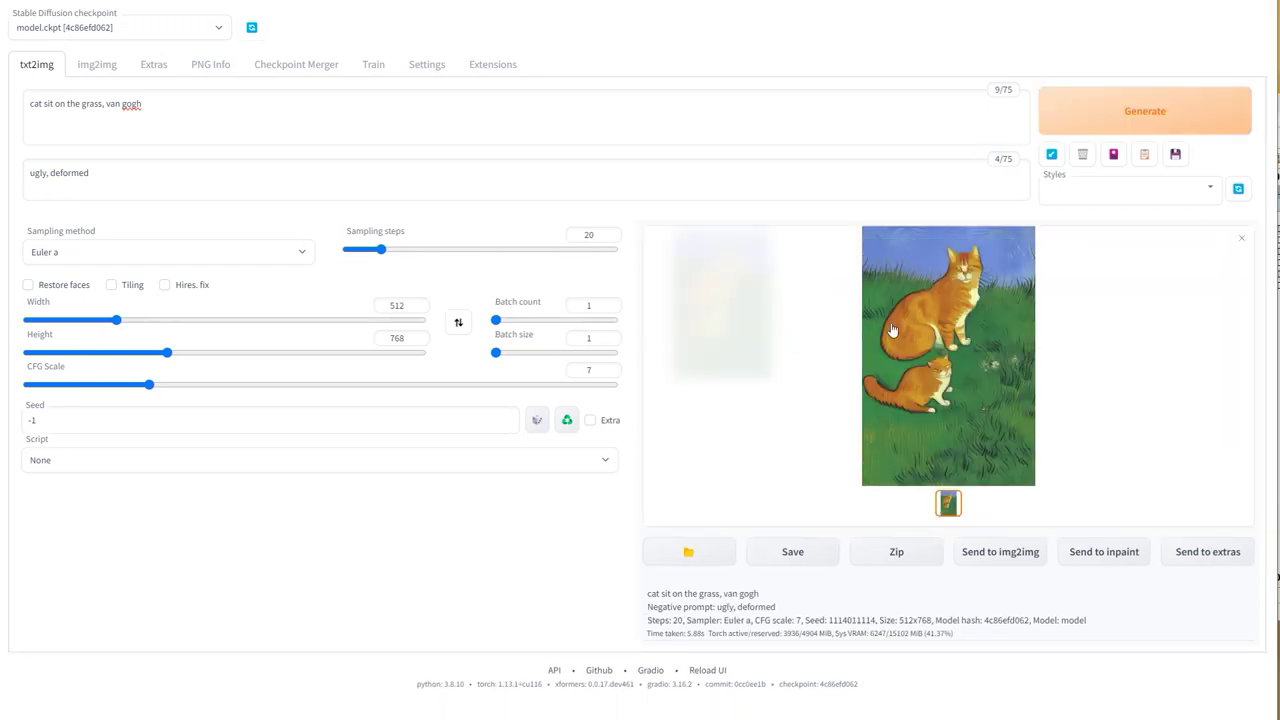
click(927, 328)
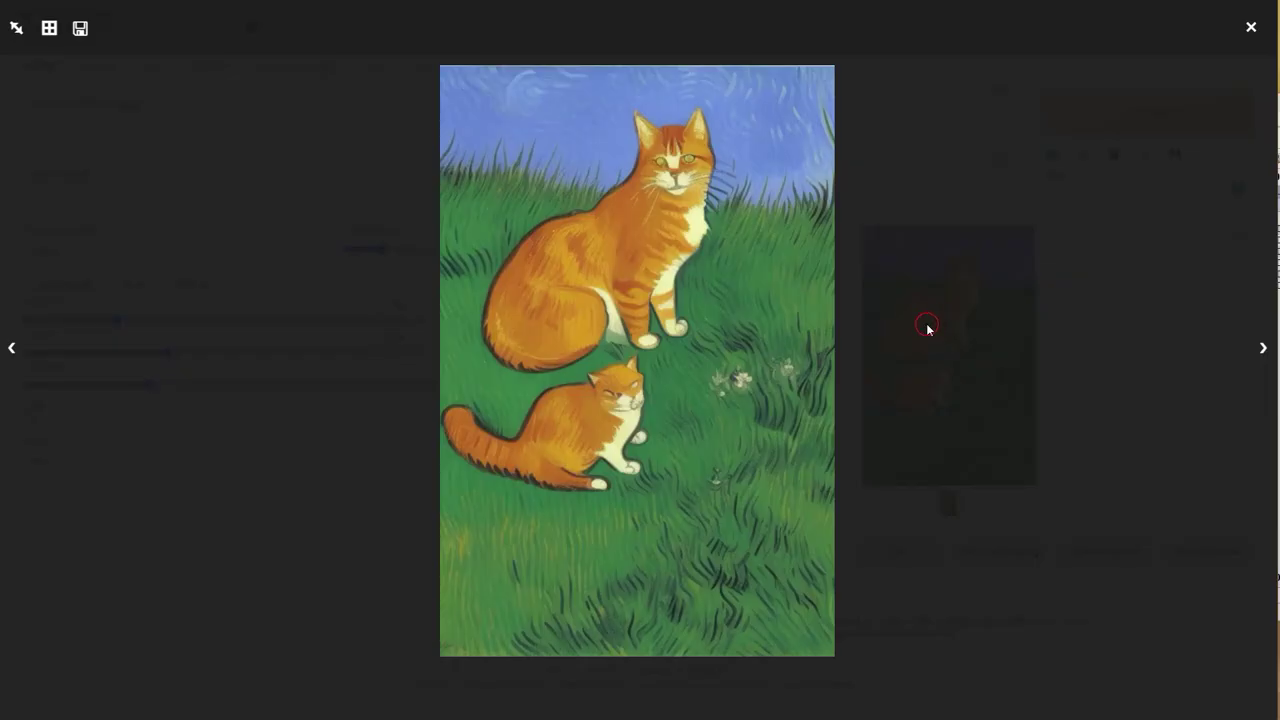
click(924, 328)
Step: Set the height back to 512
drag(418, 338, 365, 345)
text(512)
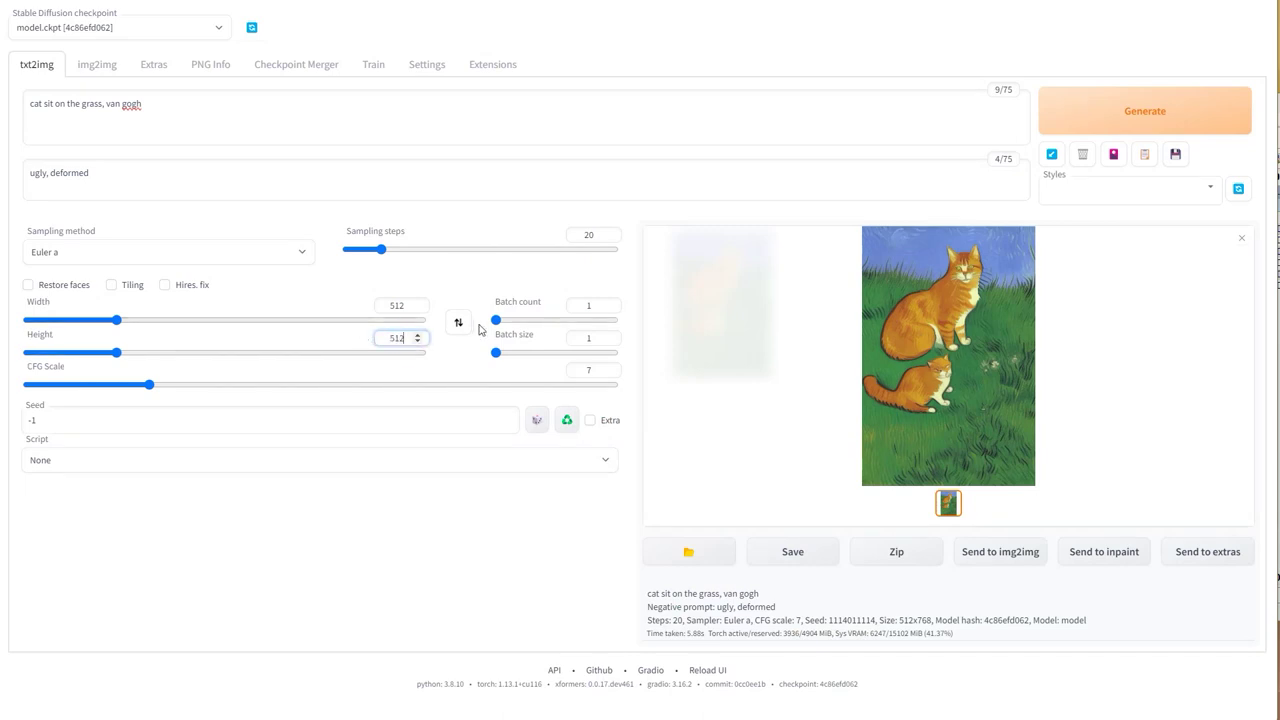
click(500, 320)
Step: Generate four images with batch count 4, browse them full-screen, then reset batch count to 1
drag(500, 320, 503, 320)
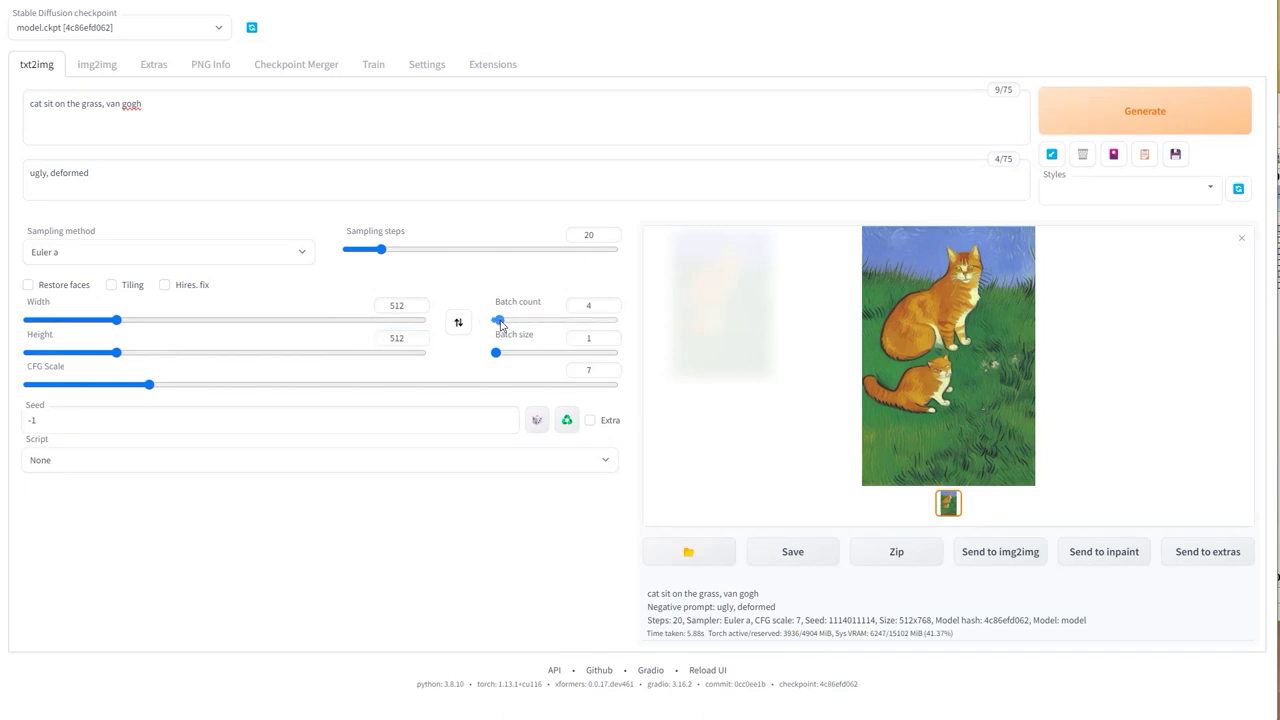
click(1161, 113)
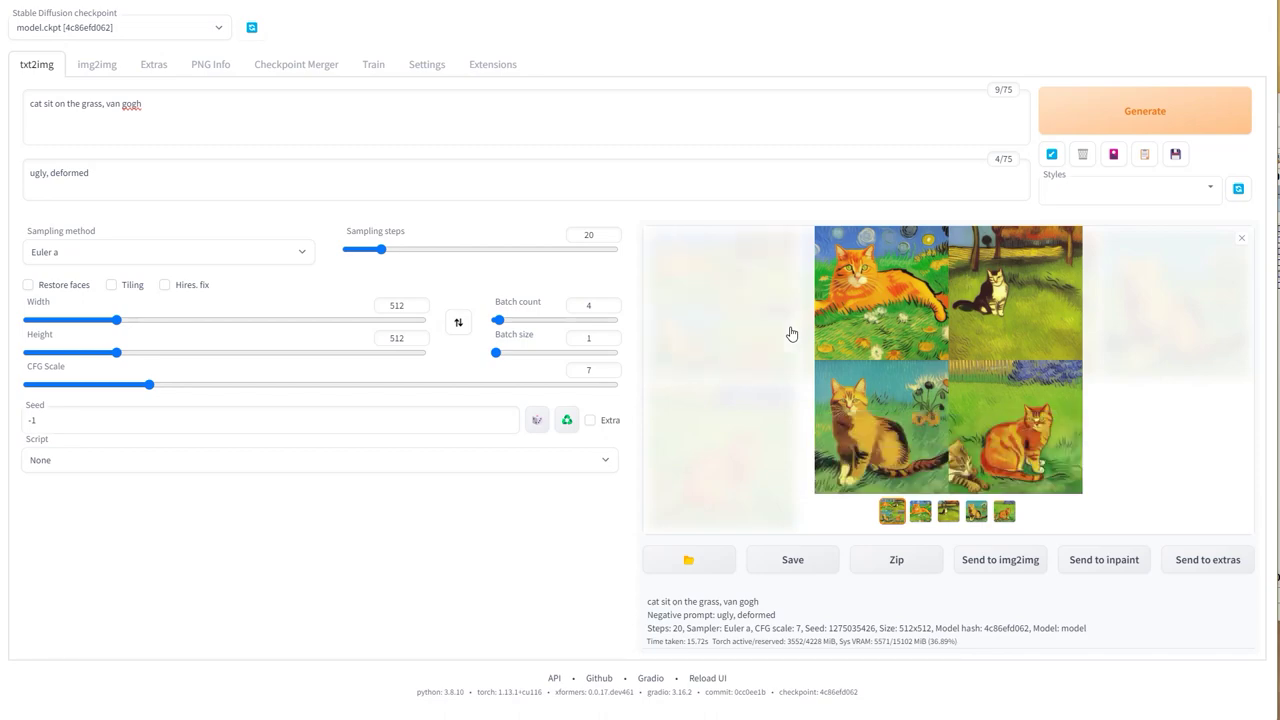
click(929, 337)
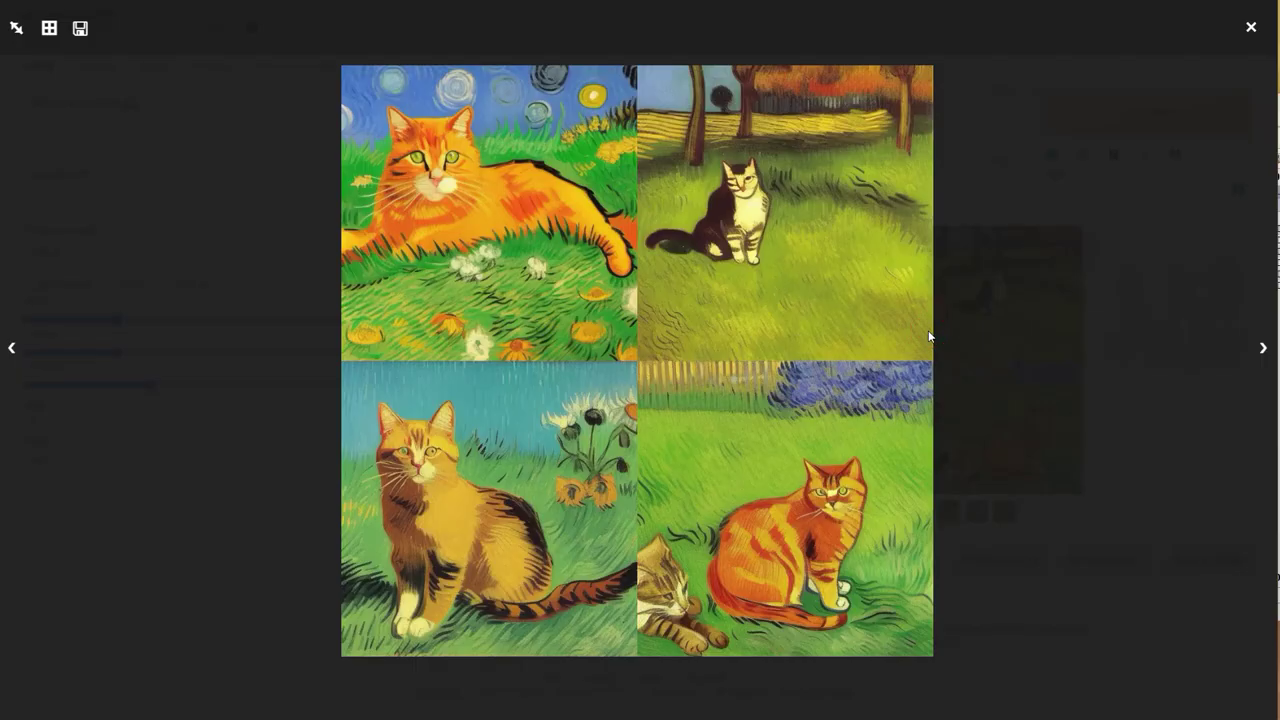
key(Right)
key(Right)
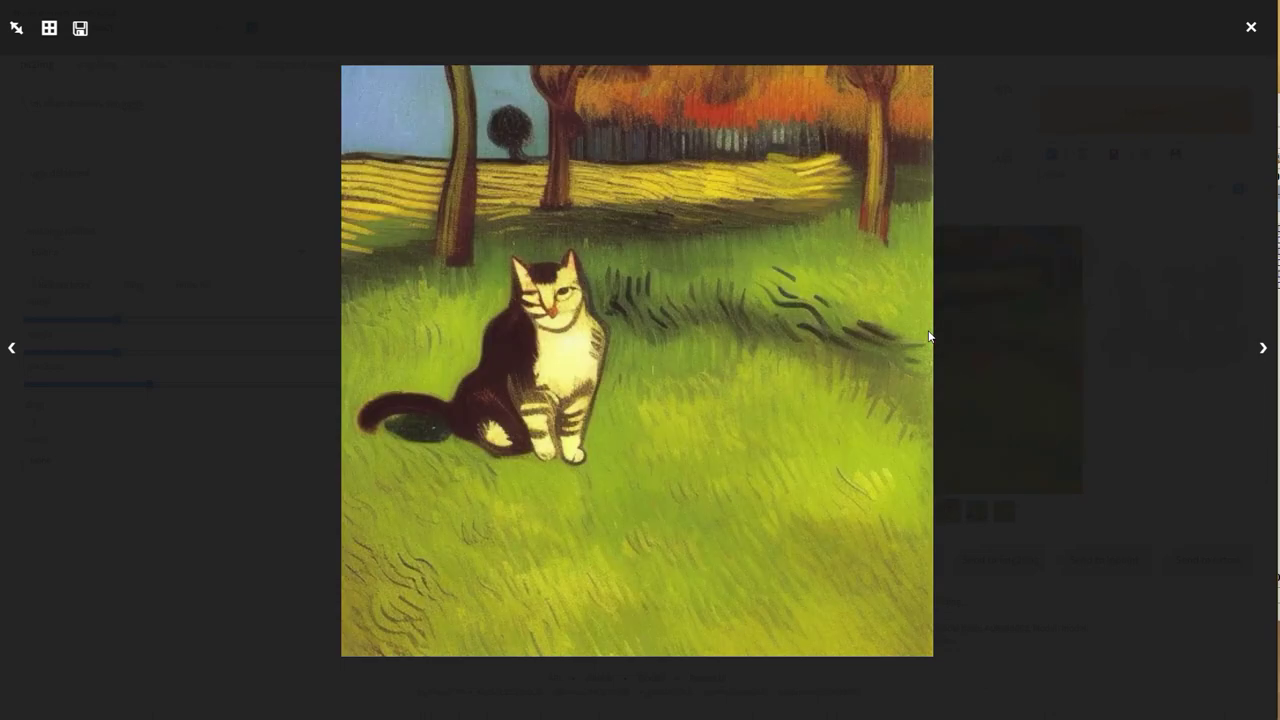
key(Right)
key(Right)
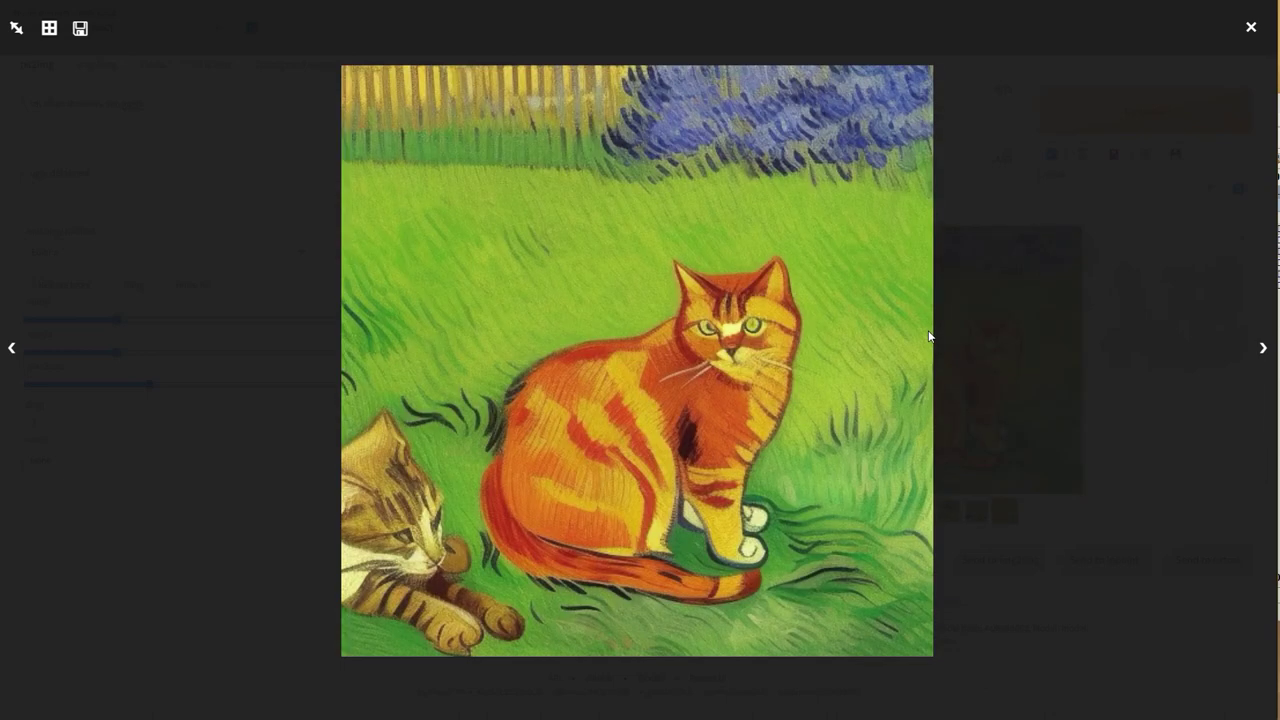
click(995, 330)
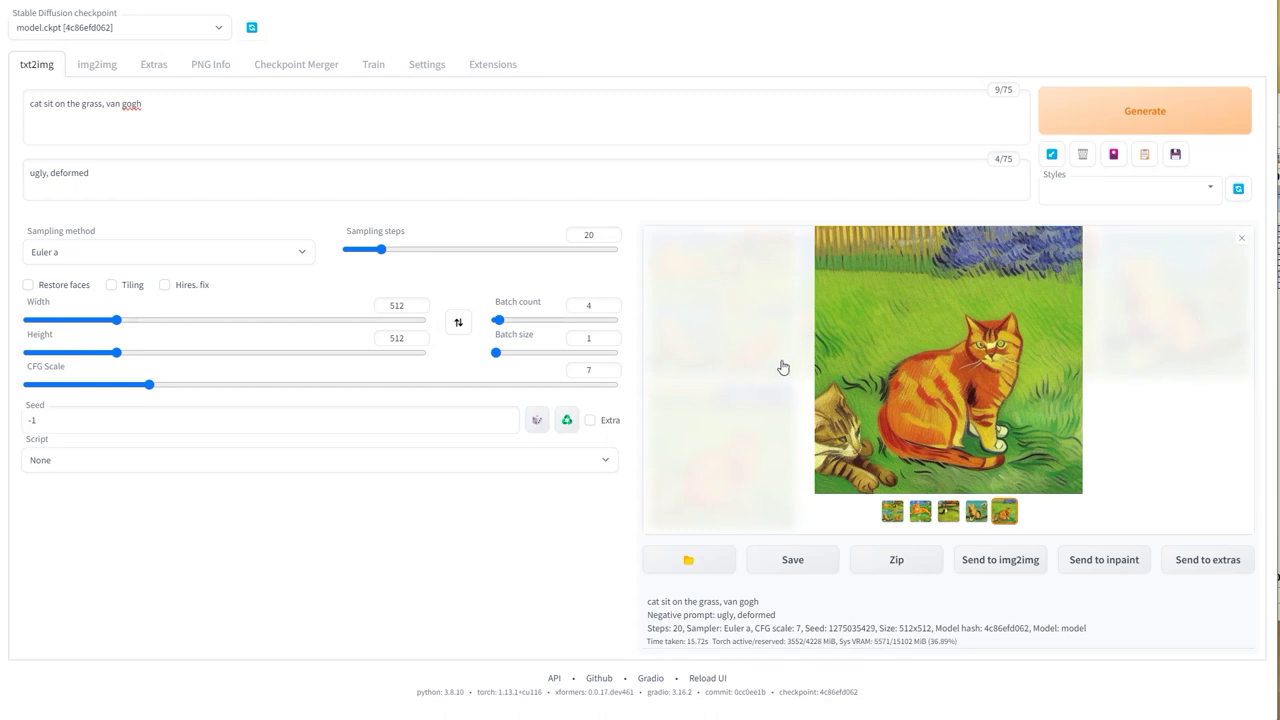
click(498, 319)
Step: Set batch size to 4 and generate four cats in a single batch
click(508, 352)
drag(508, 352, 546, 352)
click(1203, 122)
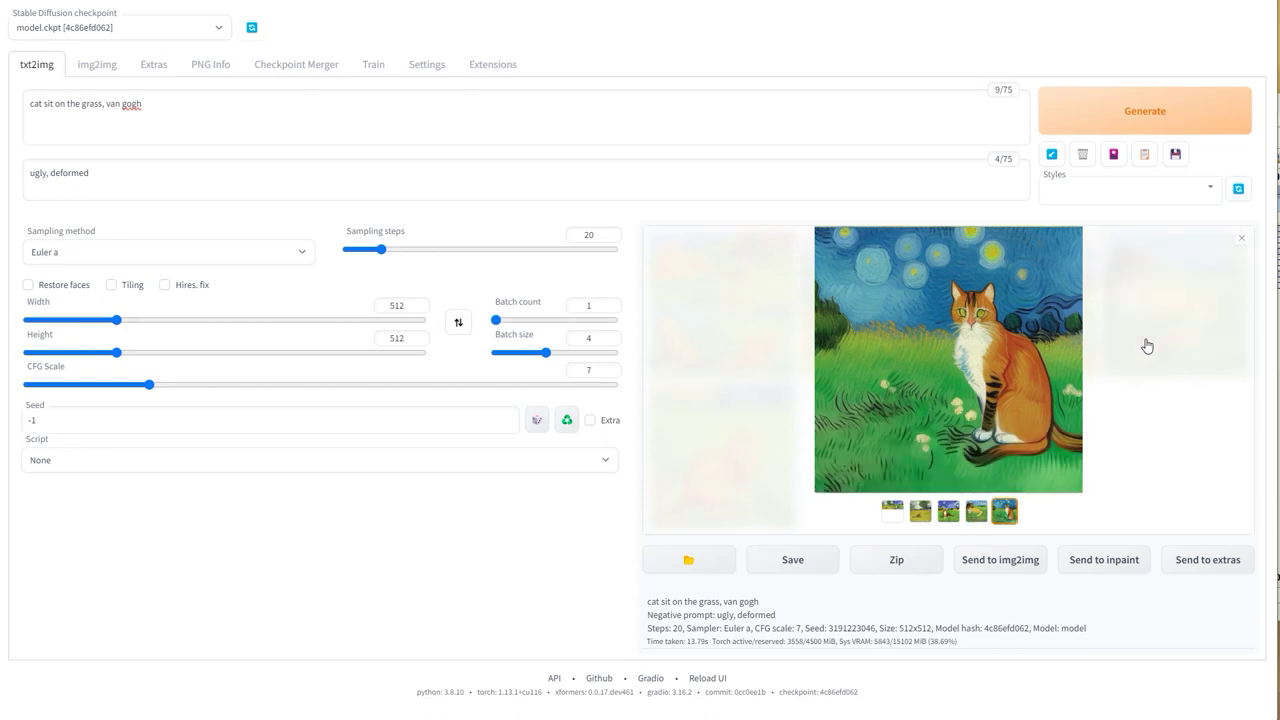
Step: Browse the 2x2 grid and each cat full-screen, then reset batch size to 1 and CFG scale to 3
click(891, 512)
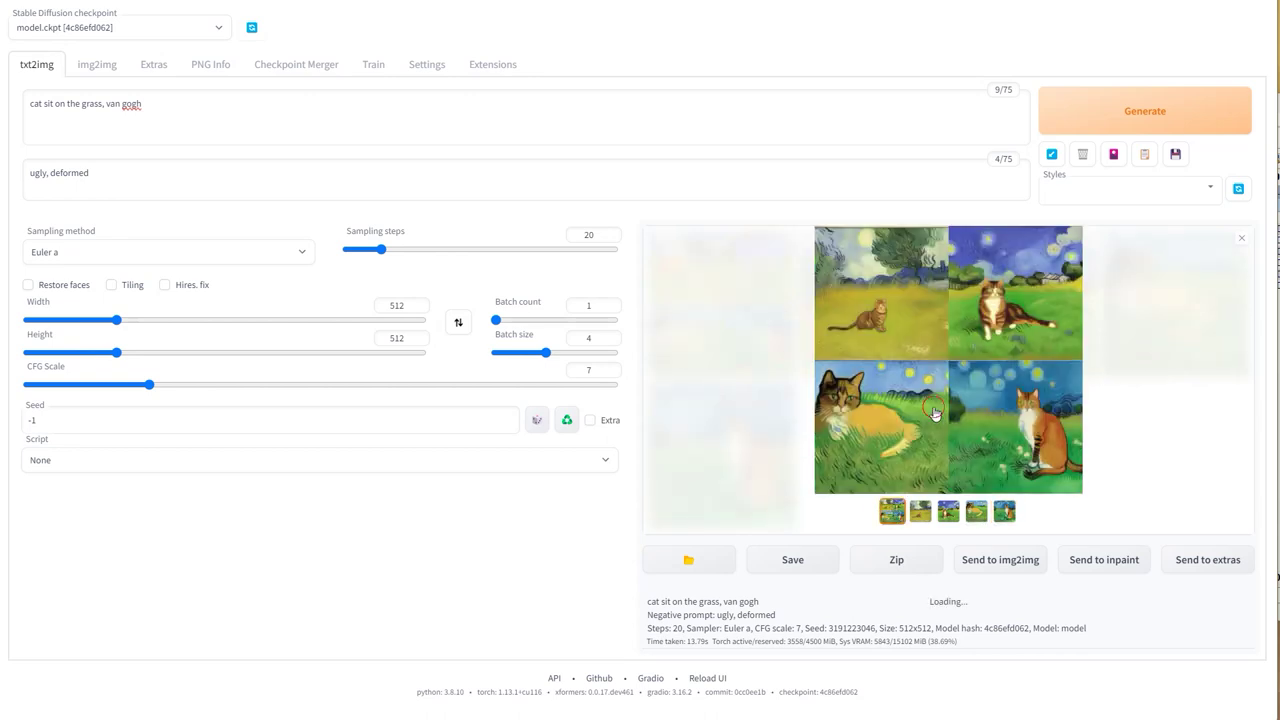
click(934, 413)
key(Right)
key(Right)
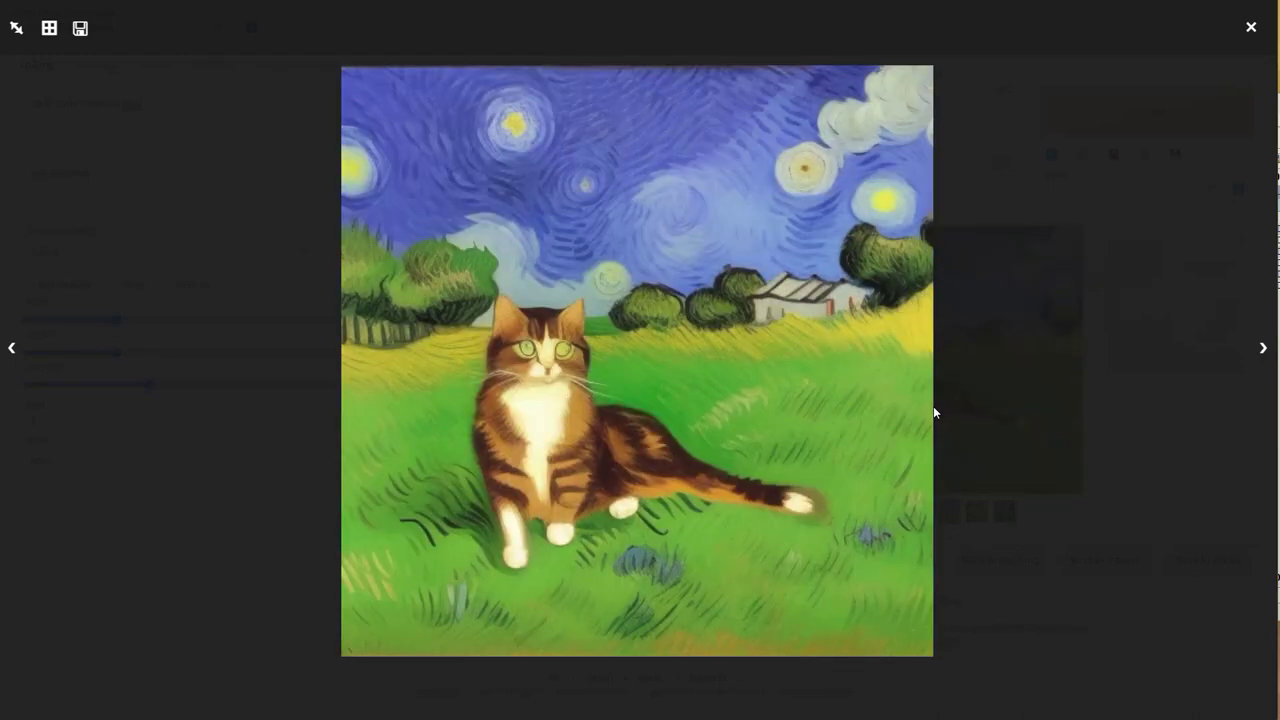
key(Right)
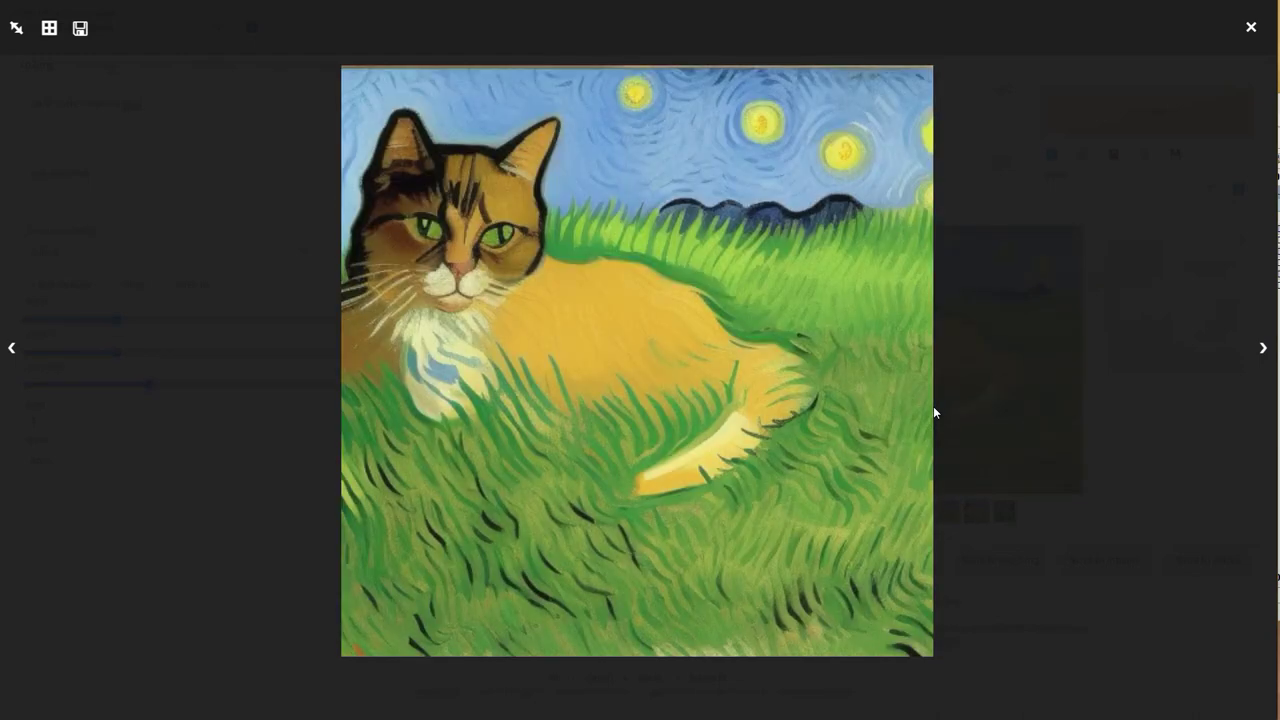
key(Right)
click(1020, 418)
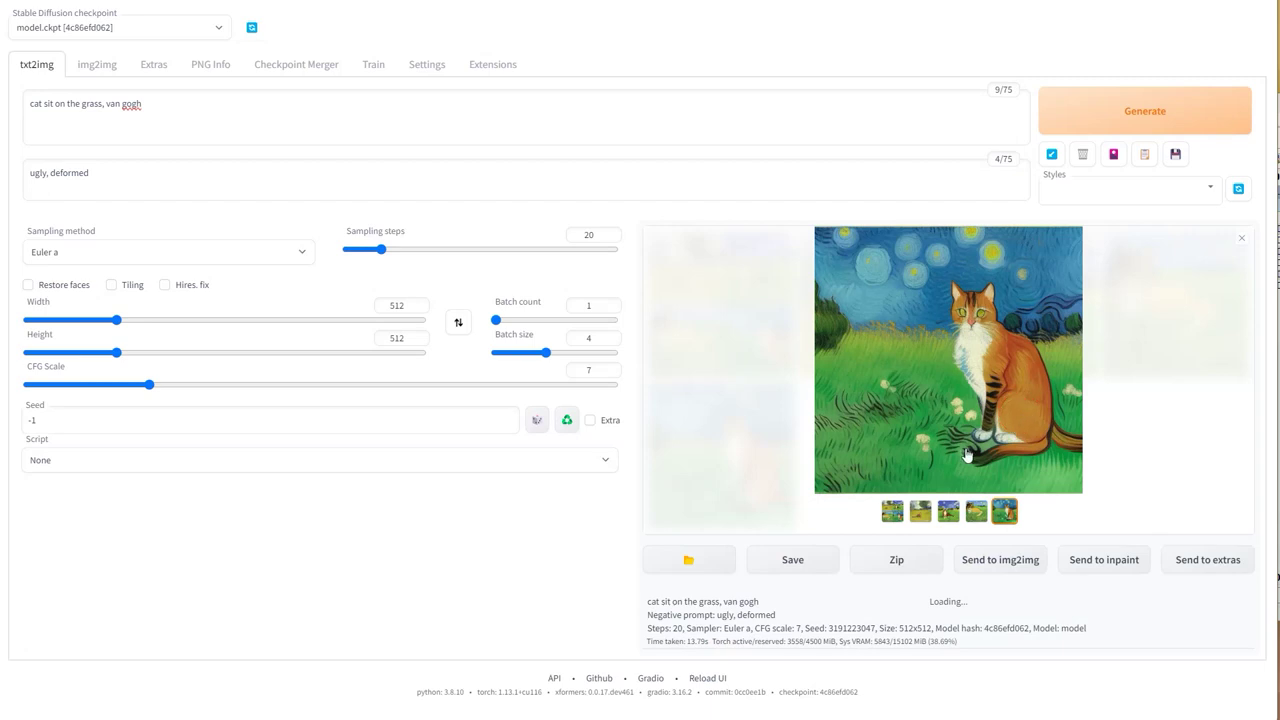
drag(547, 350, 495, 354)
drag(149, 384, 68, 388)
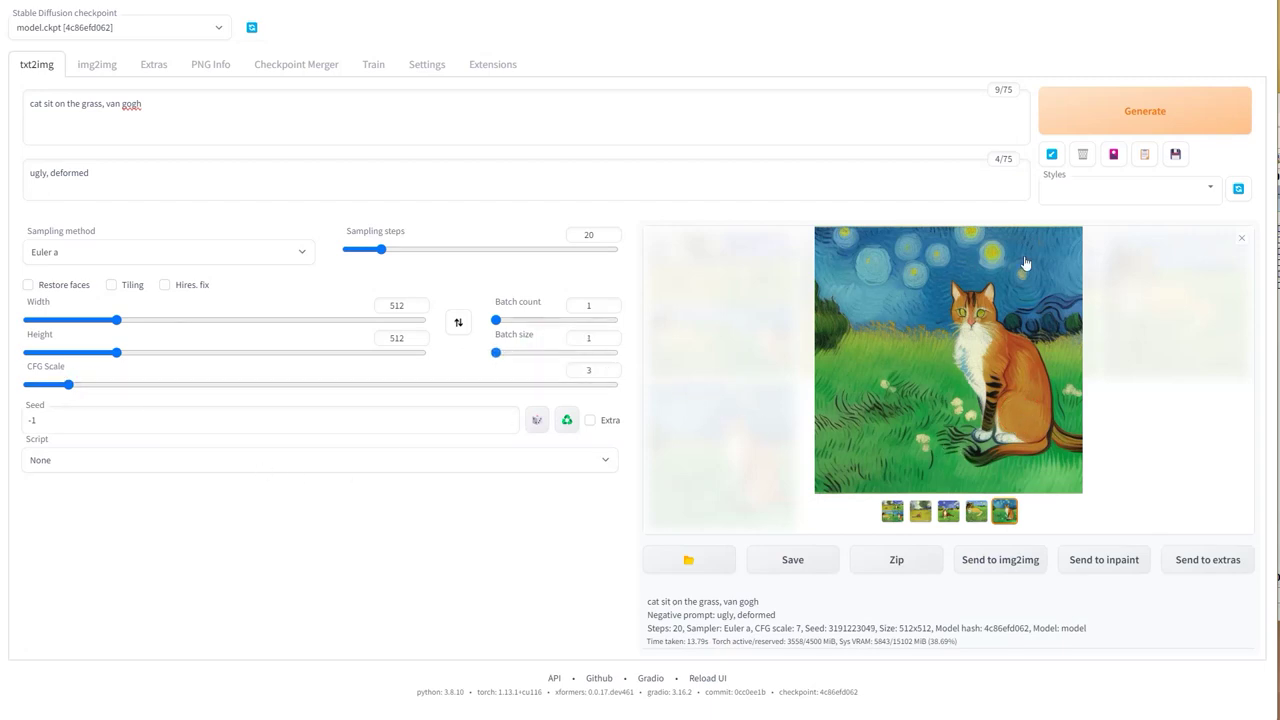
Step: Generate cats at CFG scale 3 and then 14, viewing the CFG 14 cat full-screen
click(1140, 110)
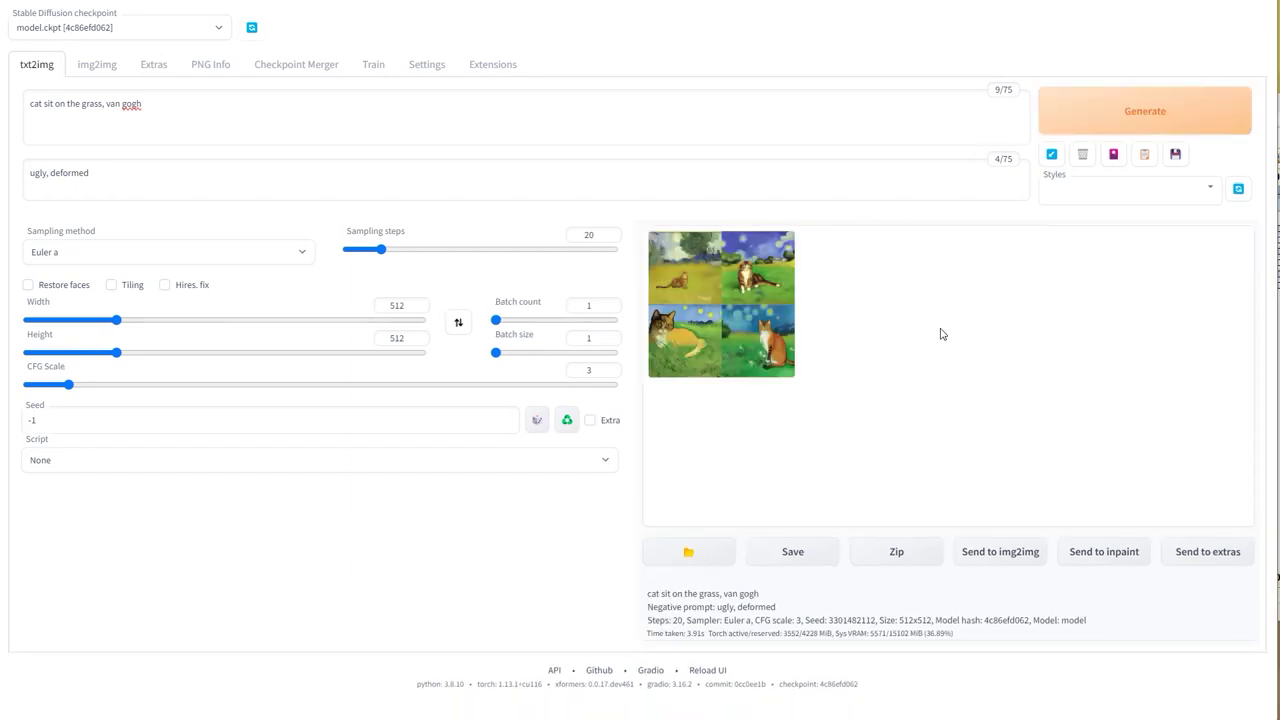
click(751, 322)
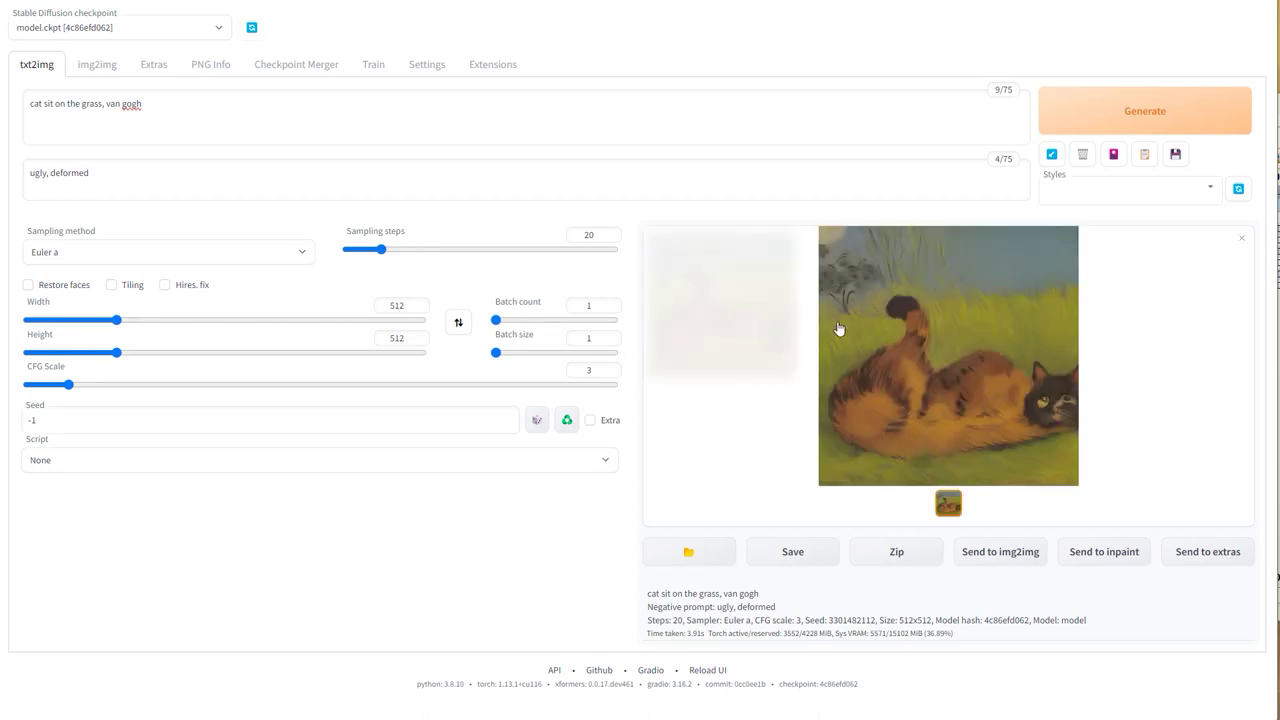
drag(143, 386, 293, 393)
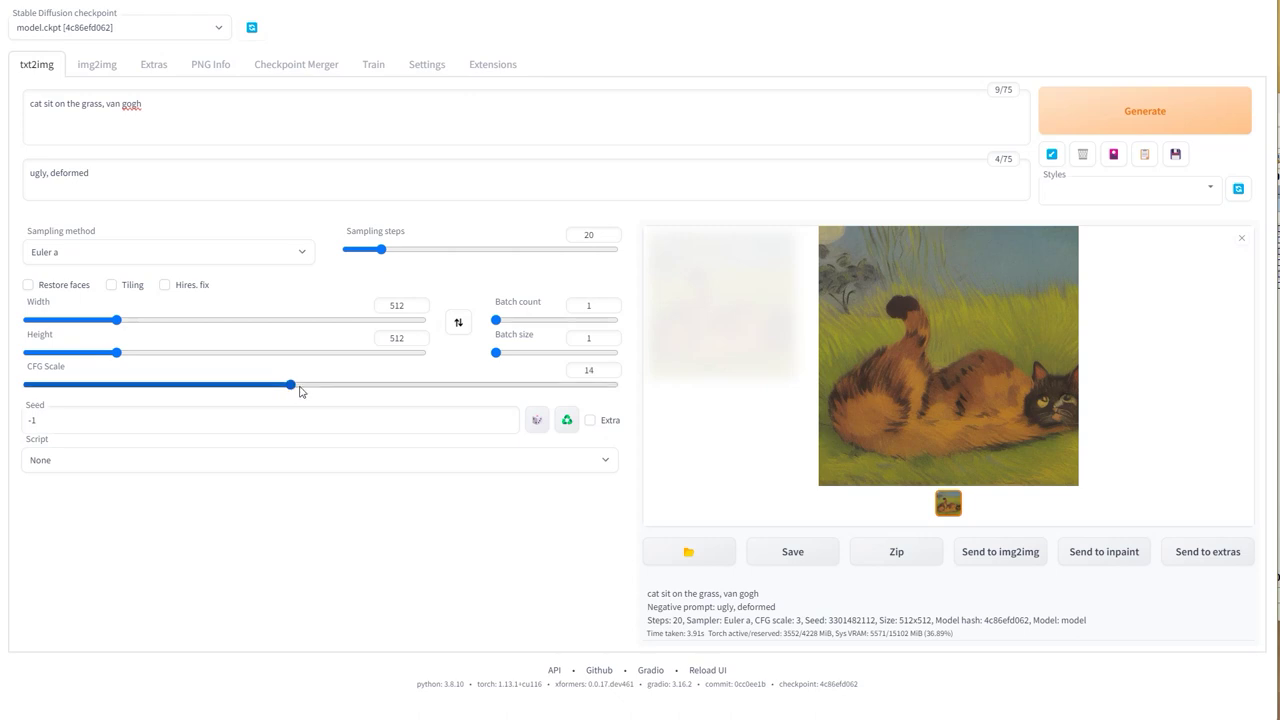
click(1080, 114)
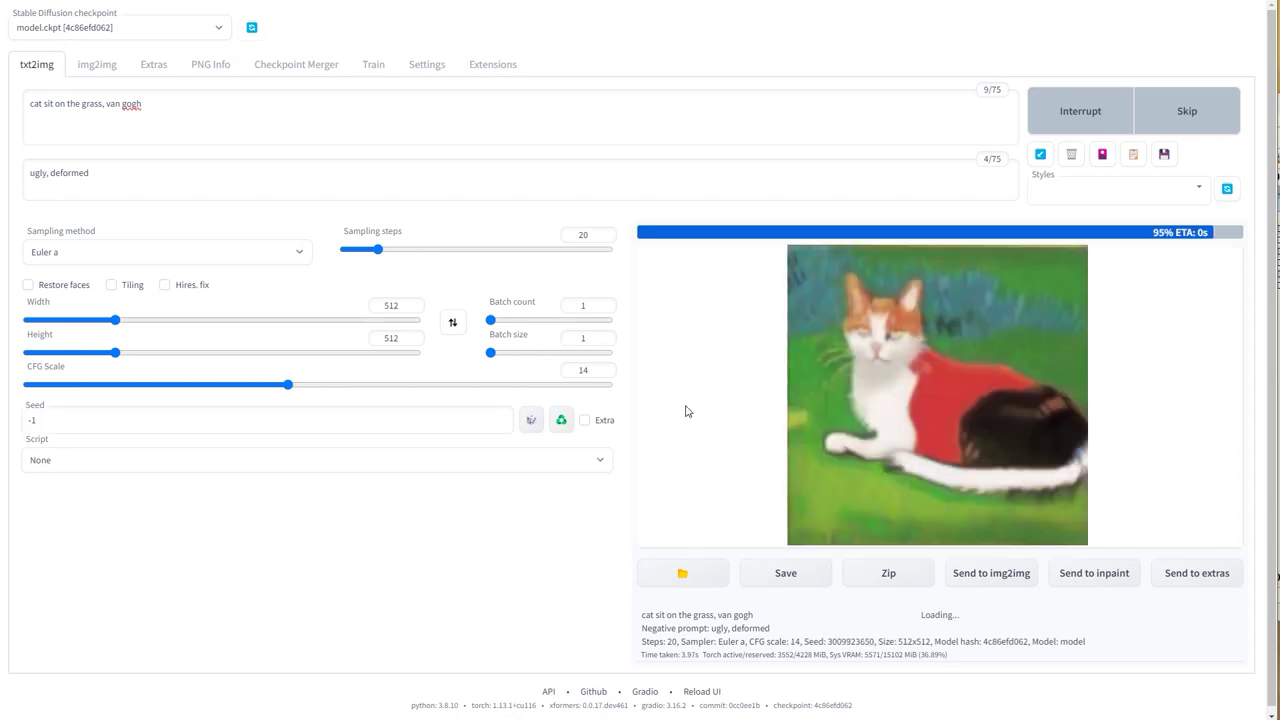
click(901, 376)
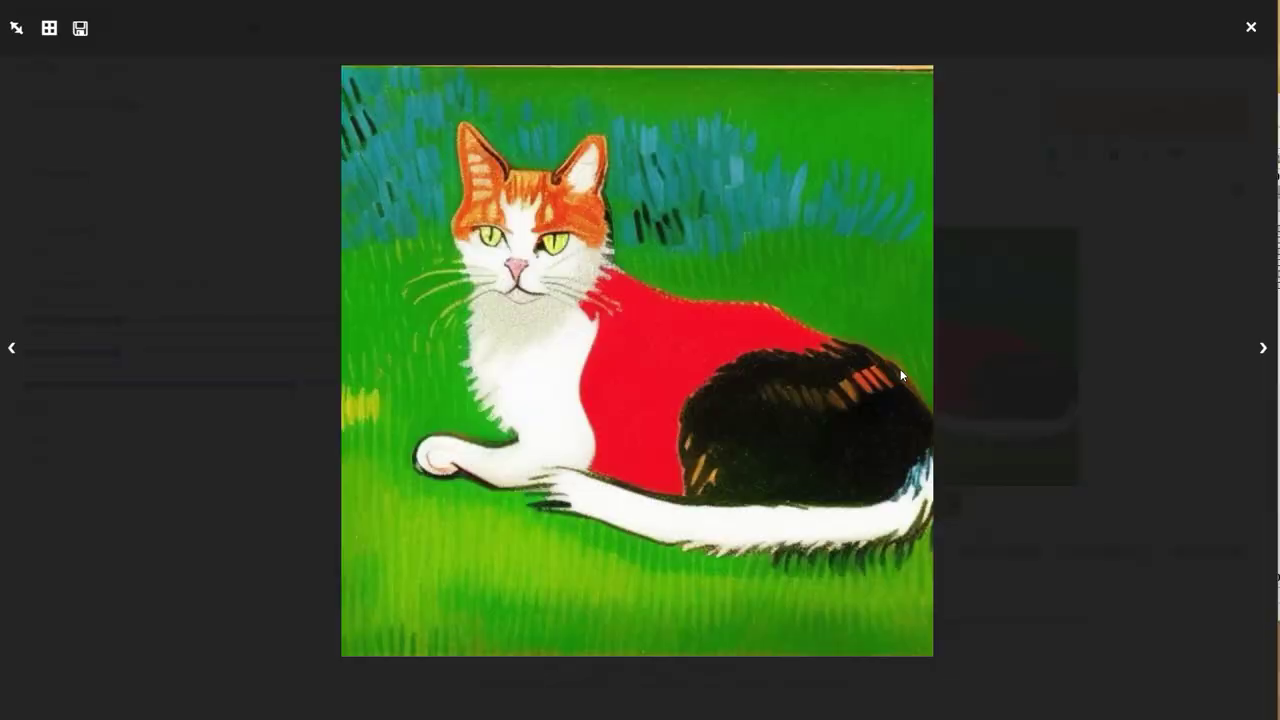